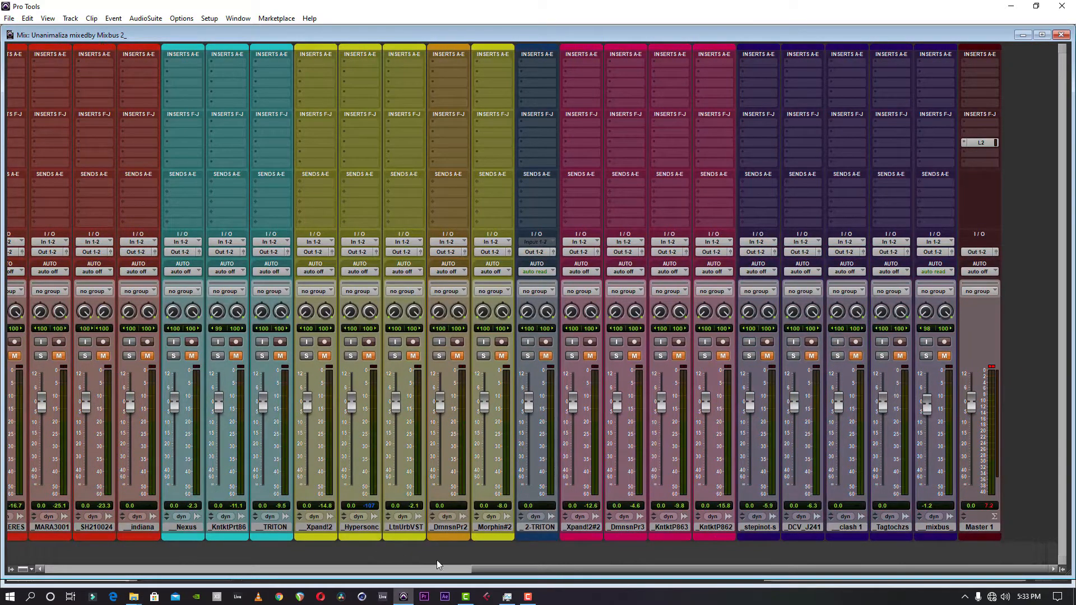
Select the eFlute track in the mixer.
{"action": "left_click_drag", "start_coordinate": [471, 567], "coordinate": [221, 578]}
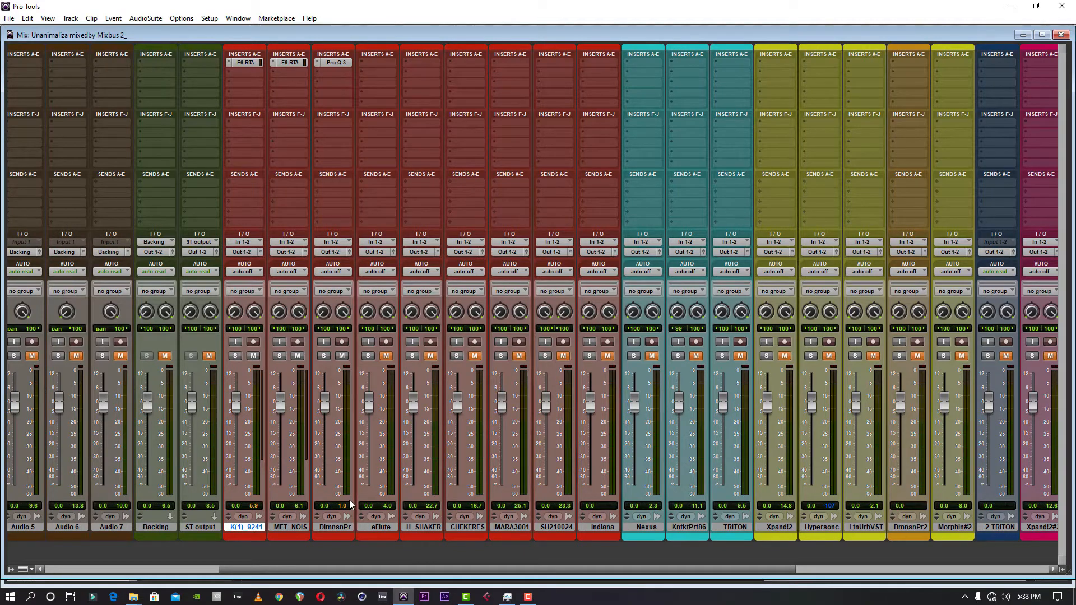
{"action": "left_click", "coordinate": [374, 527]}
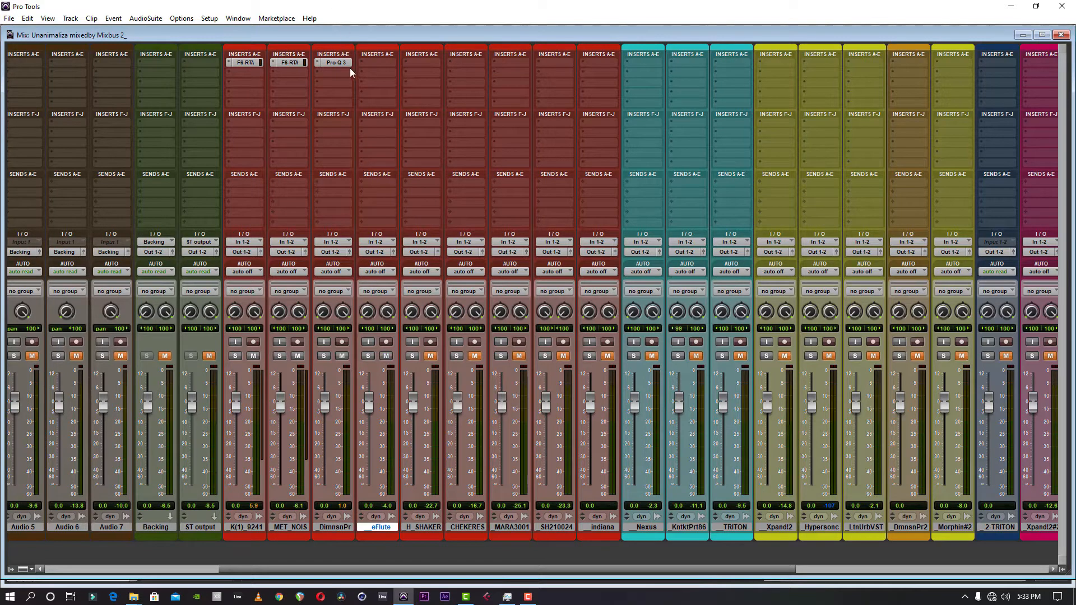
{"action": "left_click", "coordinate": [419, 63]}
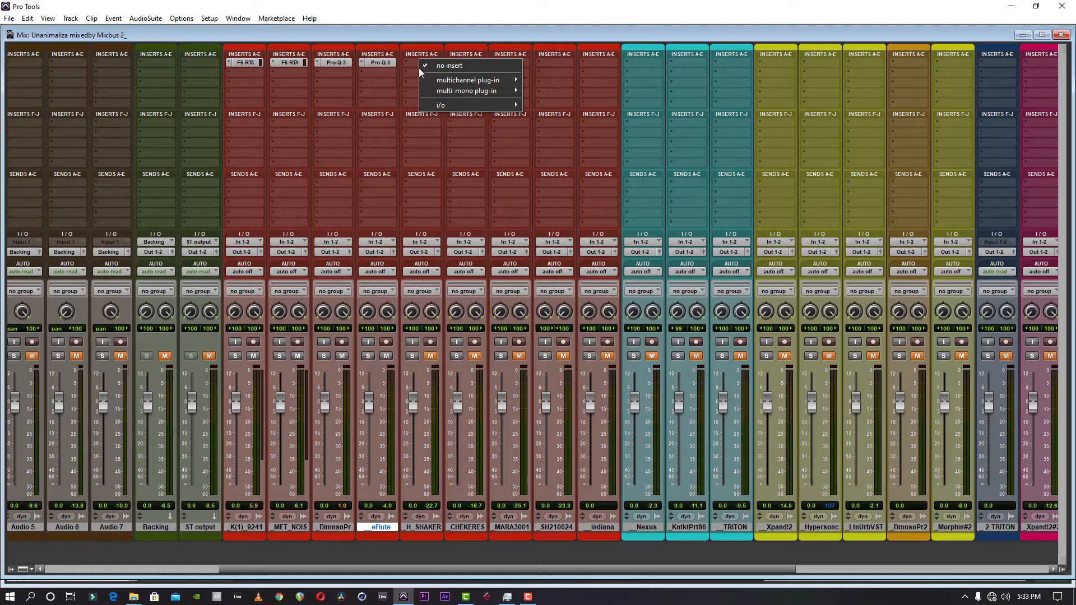
{"action": "left_click", "coordinate": [432, 40]}
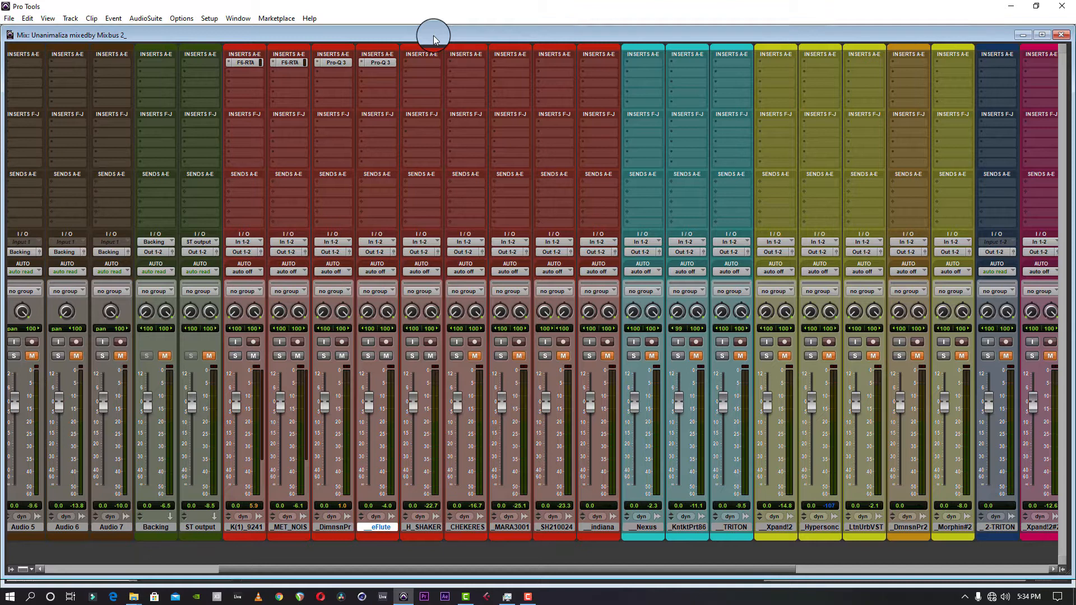
Look over the song arrangement in the Edit window and return to the mixer.
{"action": "key", "text": "ctrl+equal"}
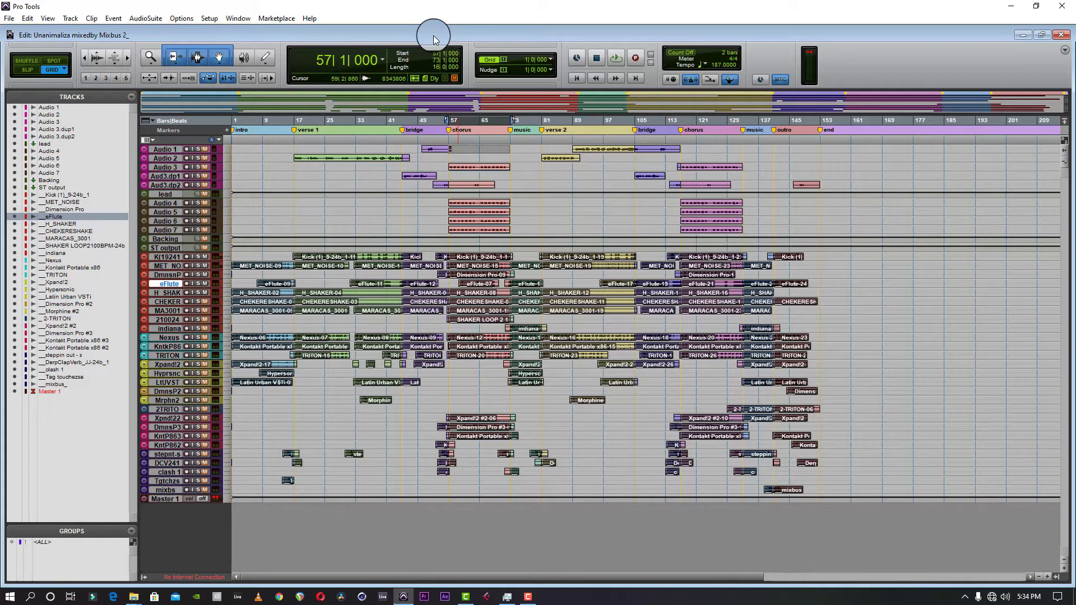
{"action": "key", "text": "ctrl+equal"}
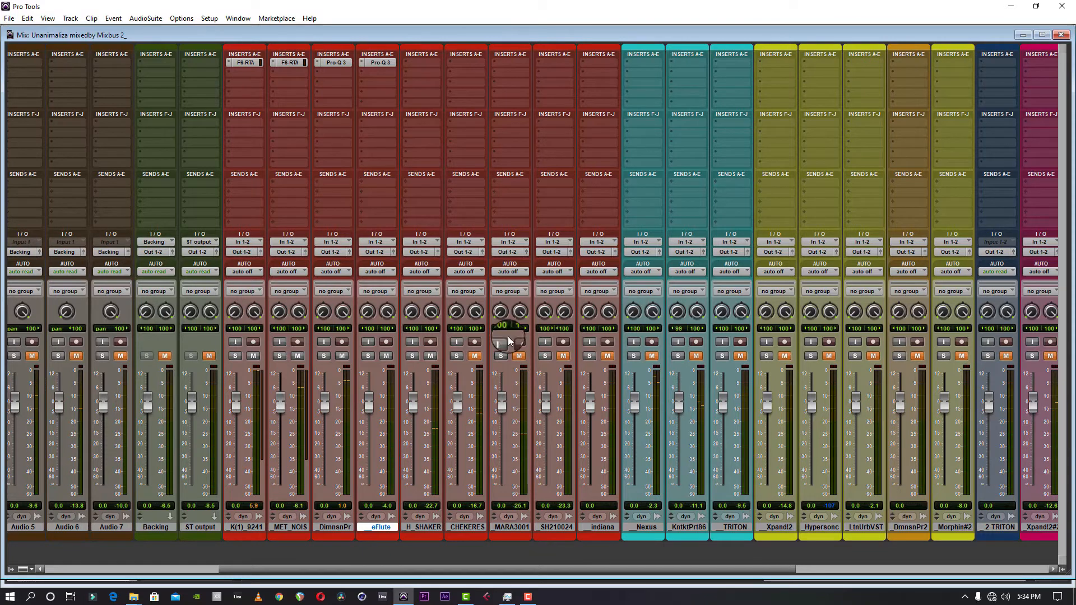
Solo and unmute the H_SHAKER, CHEKERES, MARA3001, SH210024 and indiana tracks one after another to audition them during playback.
{"action": "left_click", "coordinate": [412, 355]}
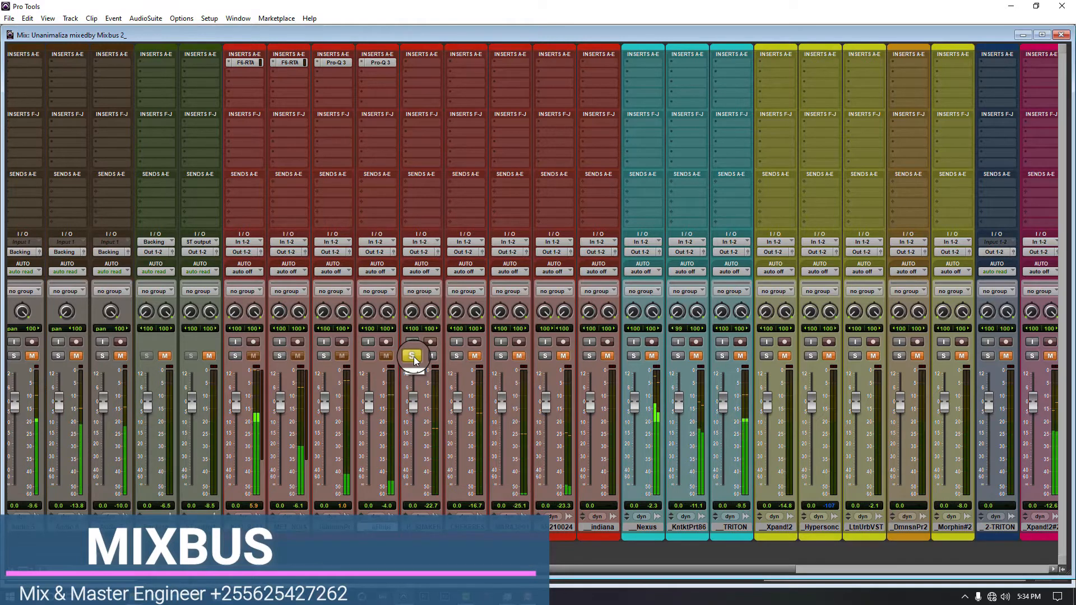
{"action": "left_click", "coordinate": [472, 356]}
{"action": "left_click", "coordinate": [455, 356]}
{"action": "left_click", "coordinate": [473, 355]}
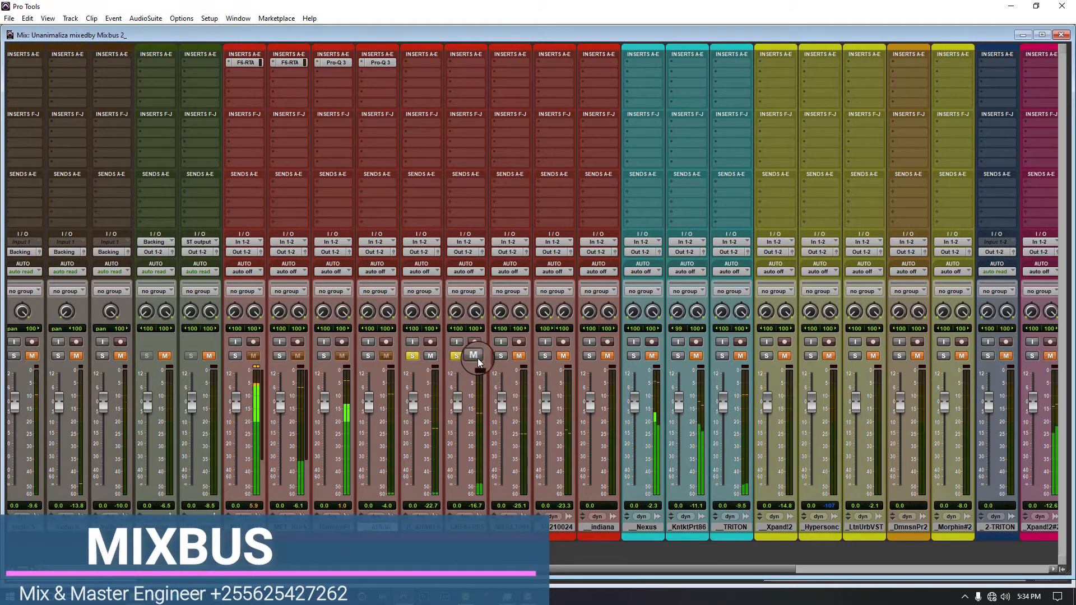
{"action": "left_click", "coordinate": [500, 355]}
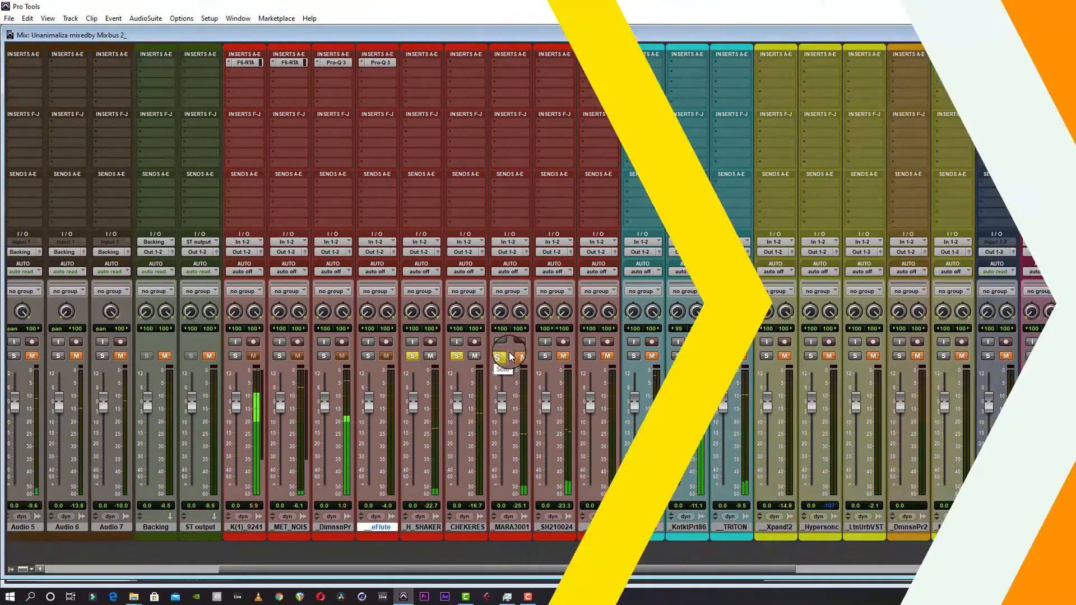
{"action": "left_click", "coordinate": [519, 355]}
{"action": "left_click", "coordinate": [562, 356]}
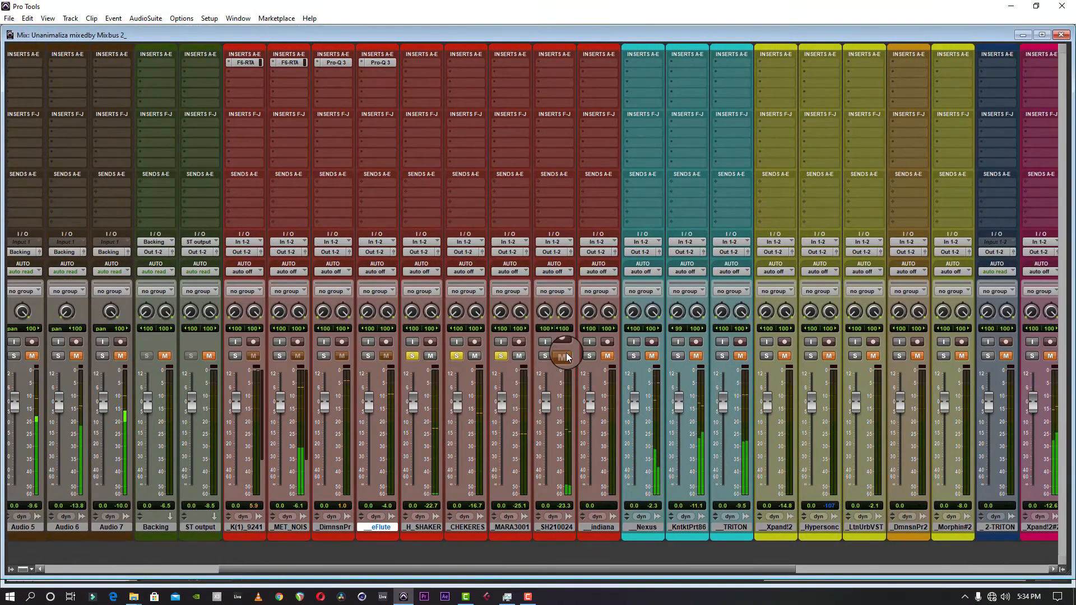
{"action": "left_click", "coordinate": [542, 357]}
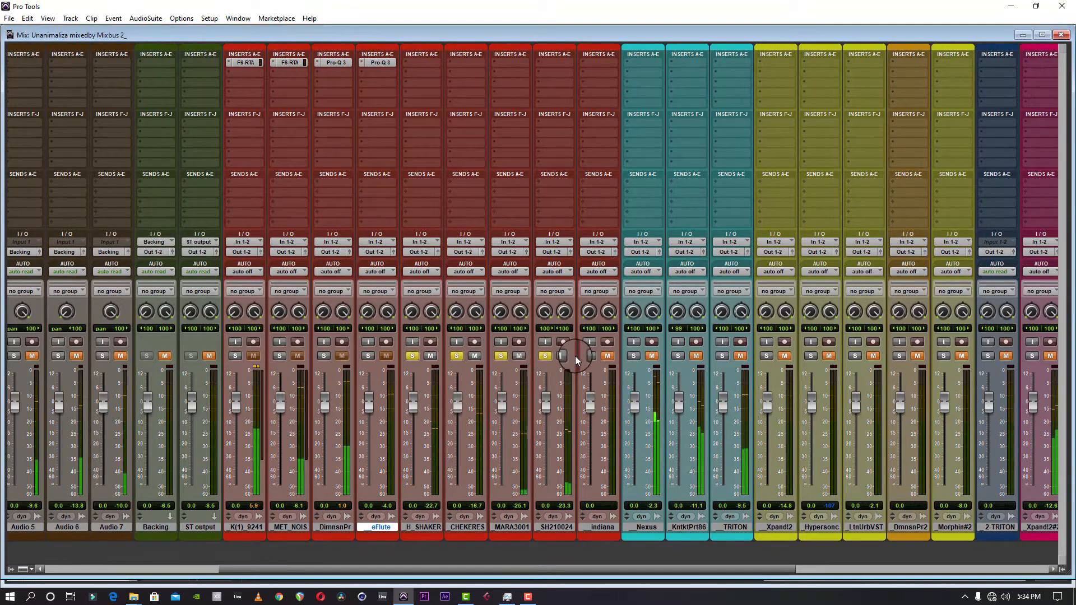
{"action": "left_click", "coordinate": [585, 357]}
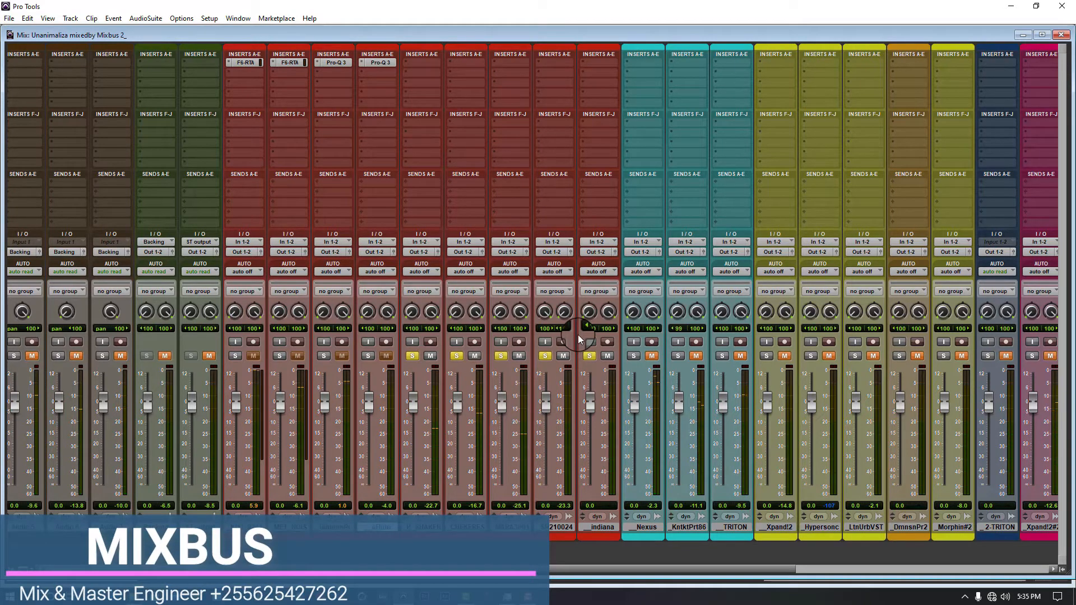
Clear all solos and mute the selected range of tracks from eFlute through indiana.
{"action": "left_click", "coordinate": [474, 357]}
{"action": "left_click", "coordinate": [501, 356], "text": "alt"}
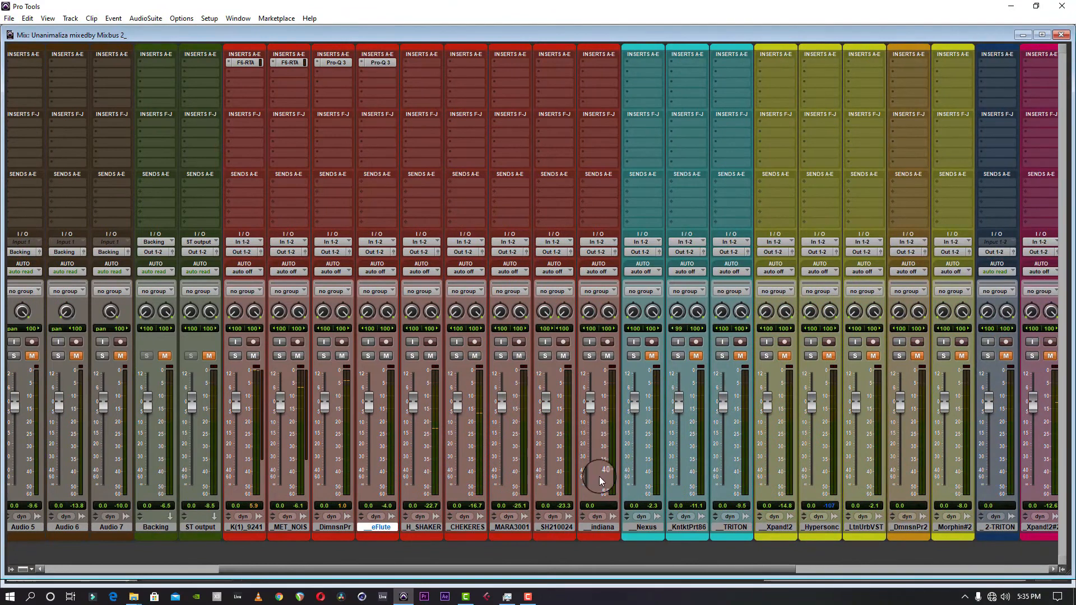
{"action": "left_click", "coordinate": [600, 529], "text": "shift"}
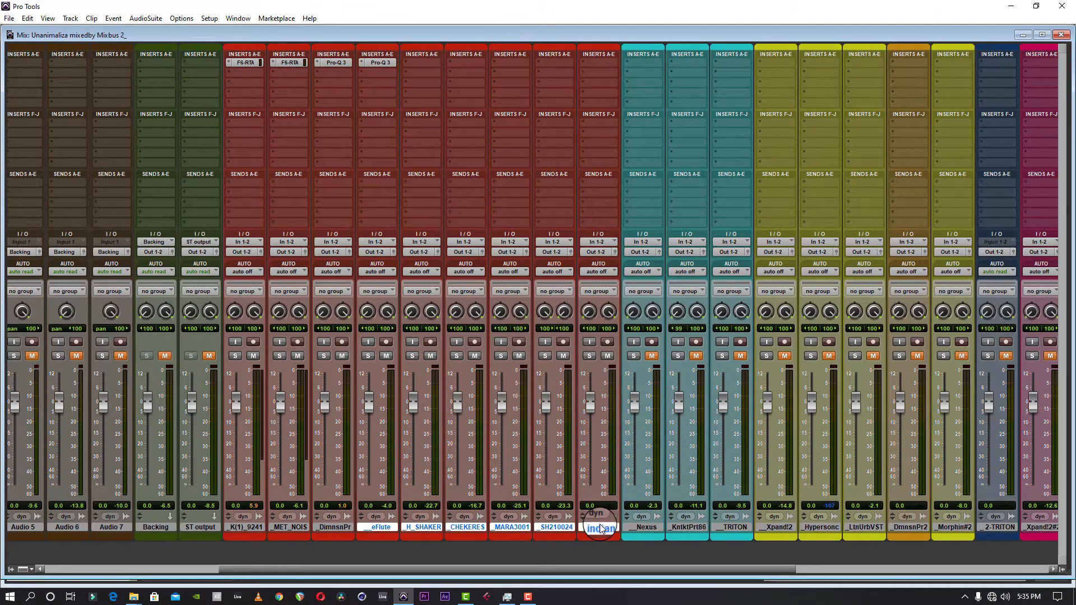
{"action": "left_click", "coordinate": [607, 355]}
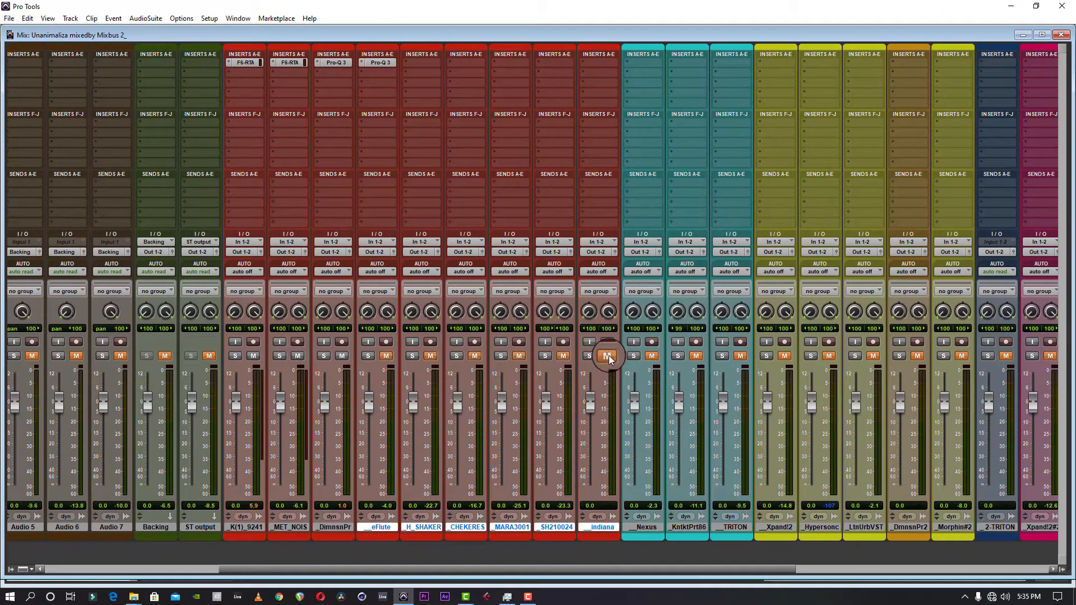
Unmute the eFlute and H_SHAKER tracks, and play the session with H_SHAKER selected.
{"action": "left_click", "coordinate": [385, 356]}
{"action": "left_click", "coordinate": [429, 356]}
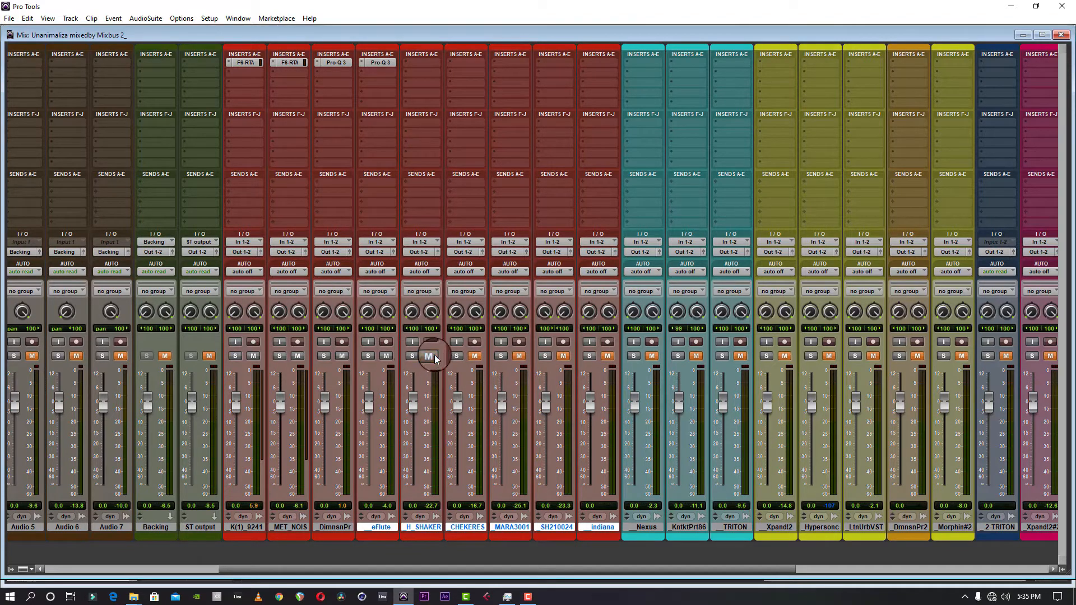
{"action": "left_click", "coordinate": [428, 525]}
{"action": "key", "text": "space"}
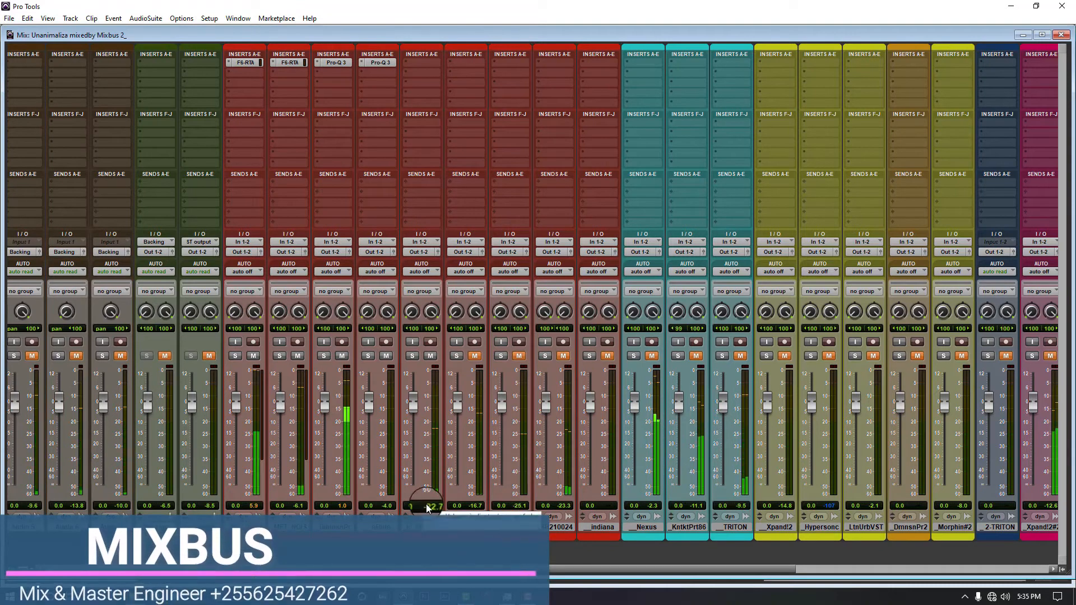
Insert Avid's multichannel EQ3 7-Band in the first insert slot of the H_SHAKER track.
{"action": "left_click", "coordinate": [413, 65]}
{"action": "mouse_move", "coordinate": [454, 82]}
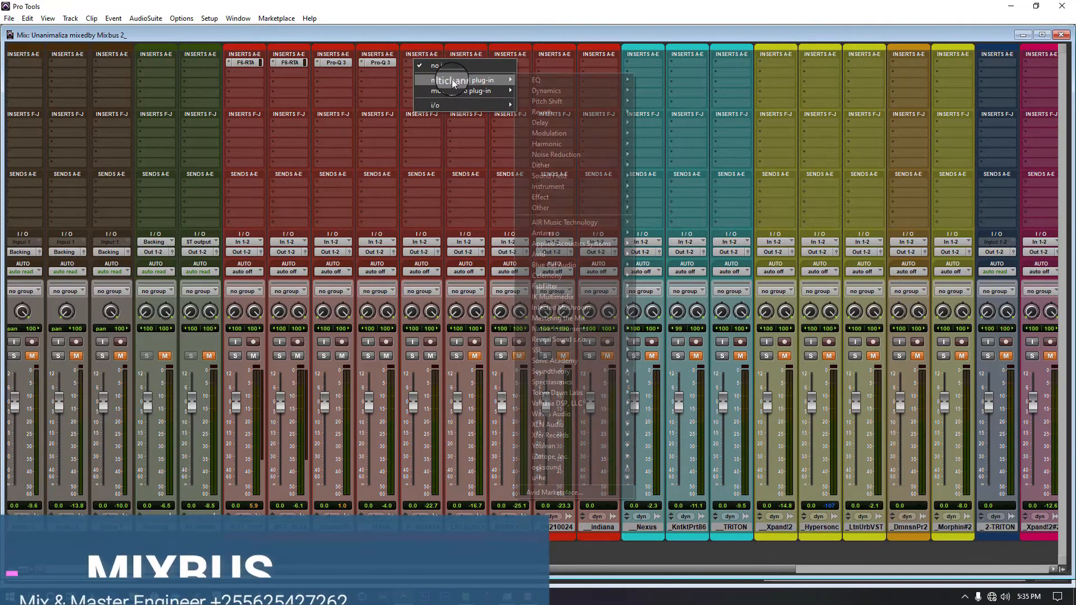
{"action": "mouse_move", "coordinate": [559, 248]}
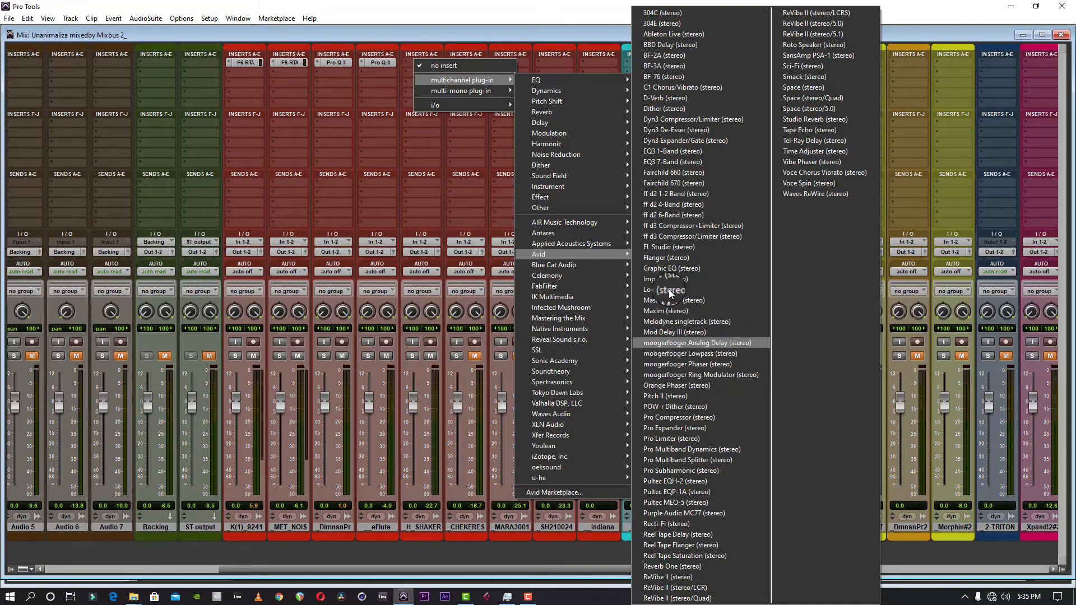
{"action": "left_click", "coordinate": [671, 162]}
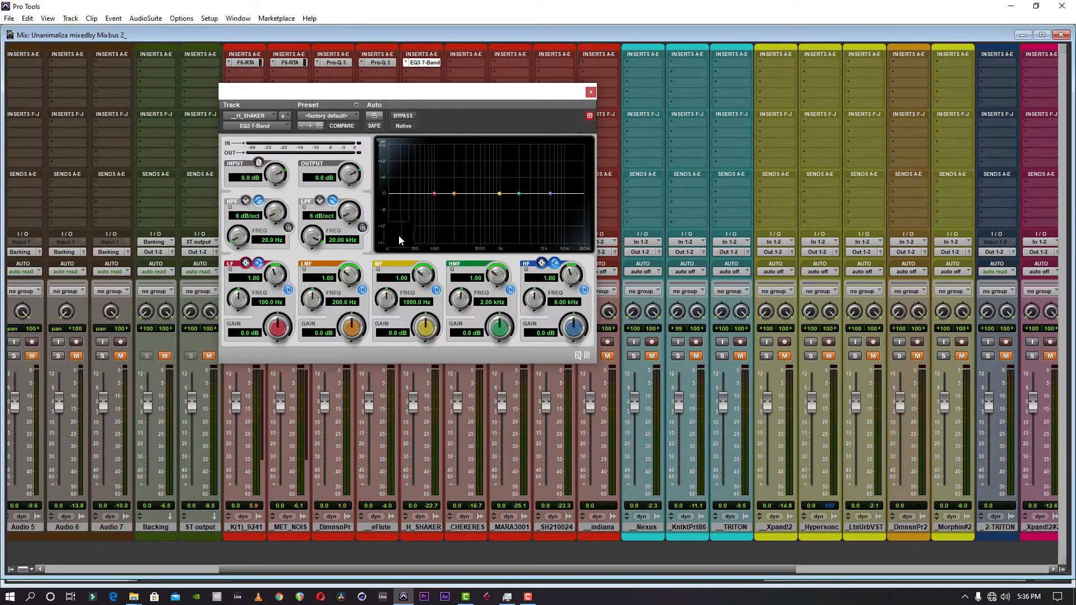
Enable the H_SHAKER equalizer's low-pass filter at 18 dB/oct, lower it to about 6.41 kHz during playback, and close the plug-in.
{"action": "left_click_drag", "start_coordinate": [358, 226], "coordinate": [364, 156]}
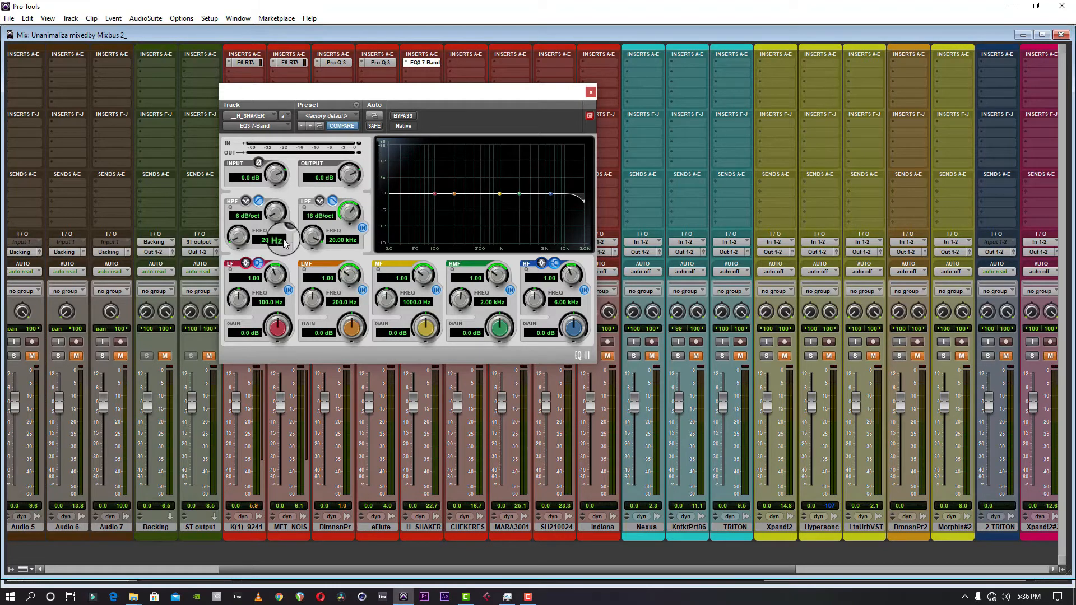
{"action": "key", "text": "space"}
{"action": "left_click_drag", "start_coordinate": [320, 238], "coordinate": [314, 272]}
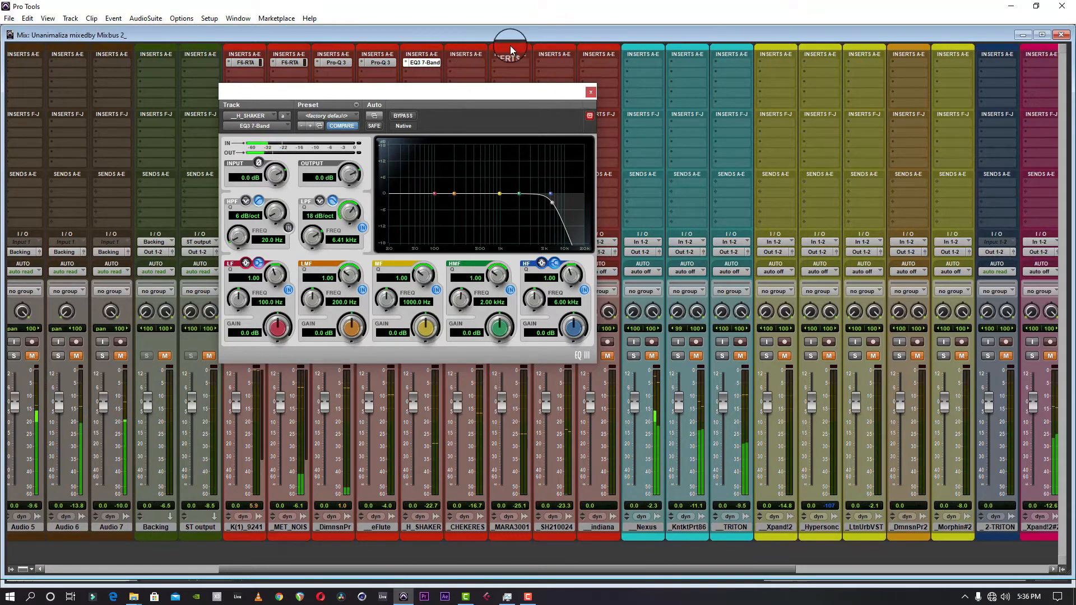
{"action": "left_click", "coordinate": [591, 94]}
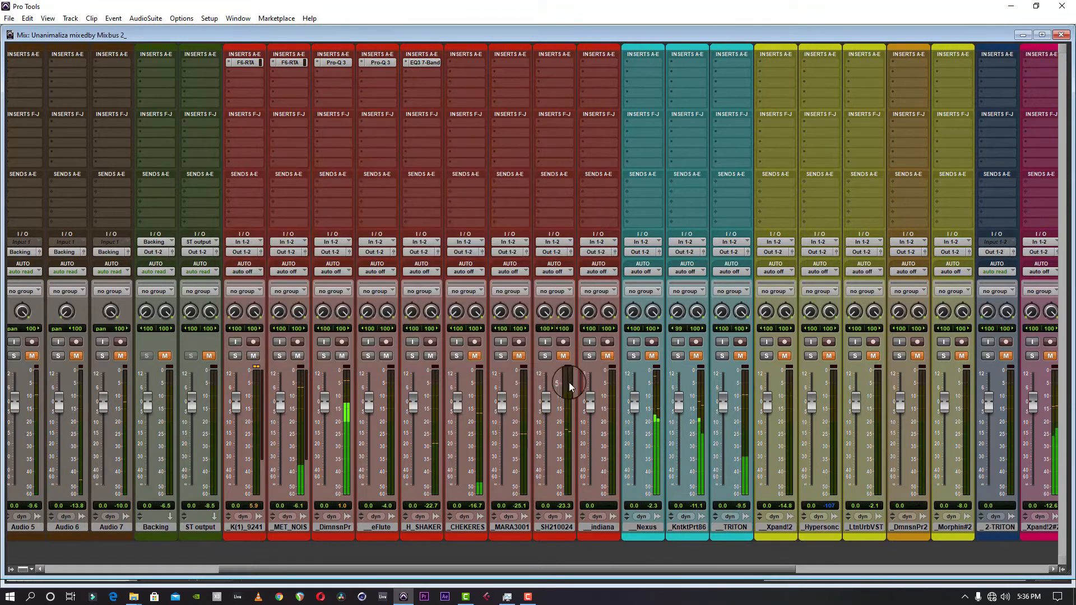
Unmute the CHEKERES track and insert the stereo Wider plug-in in its second insert slot.
{"action": "left_click", "coordinate": [474, 356]}
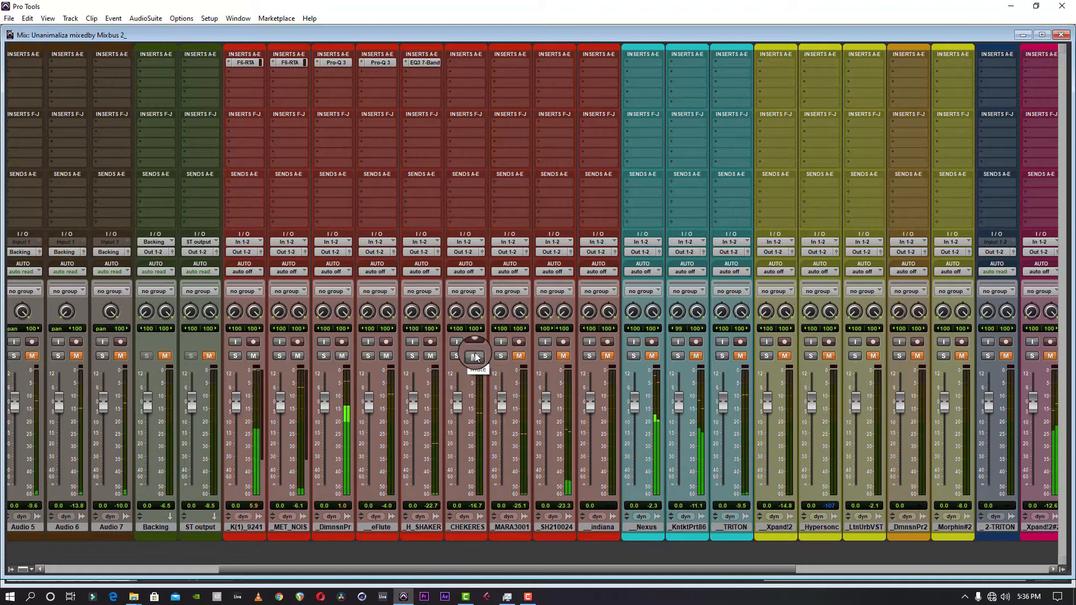
{"action": "key", "text": "space"}
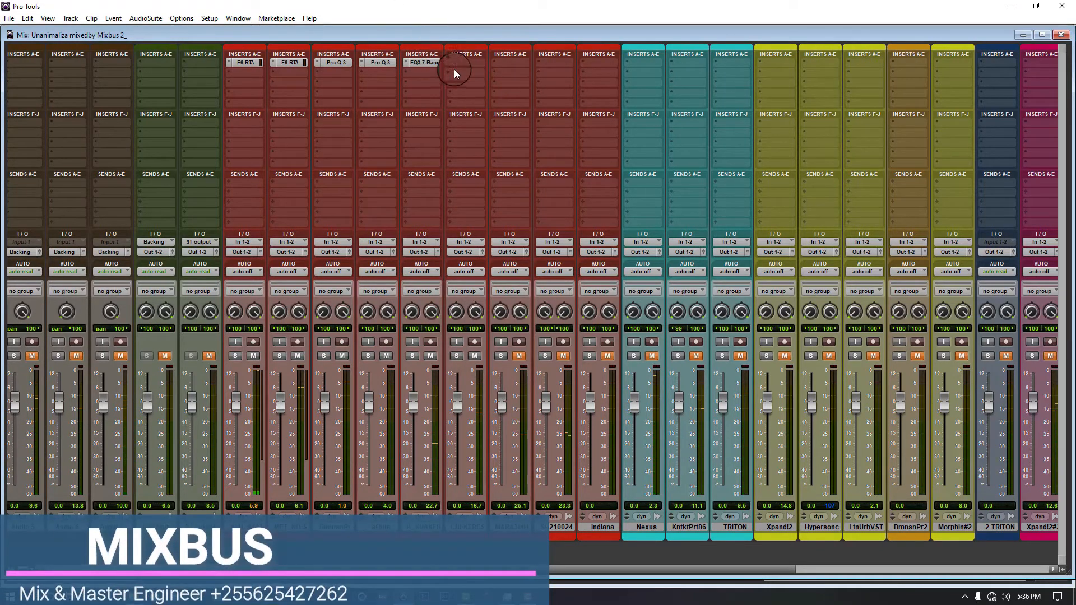
{"action": "left_click", "coordinate": [462, 72]}
{"action": "mouse_move", "coordinate": [490, 91]}
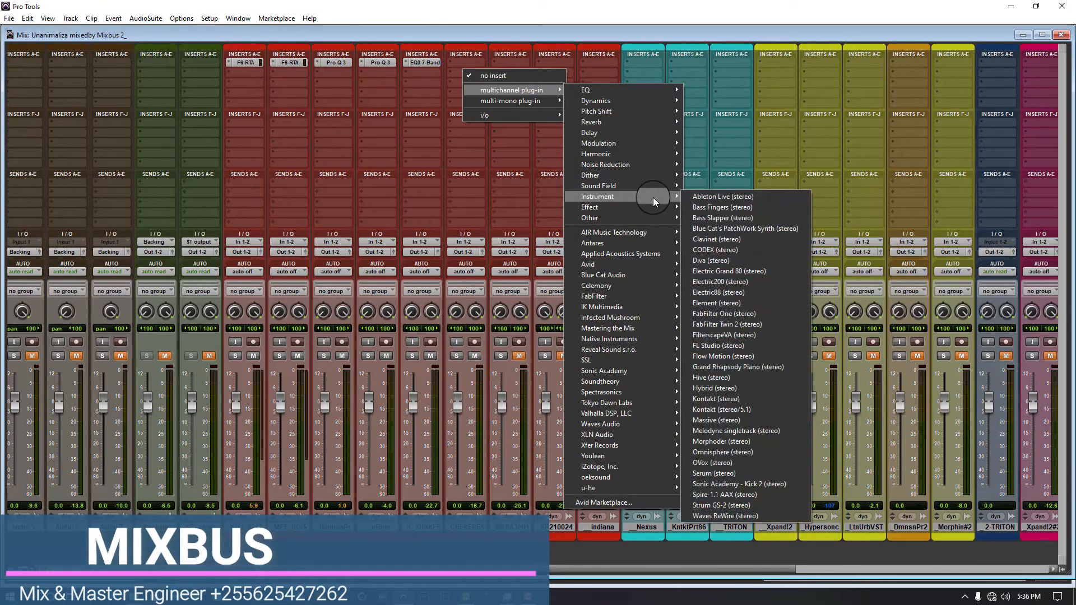
{"action": "mouse_move", "coordinate": [648, 182]}
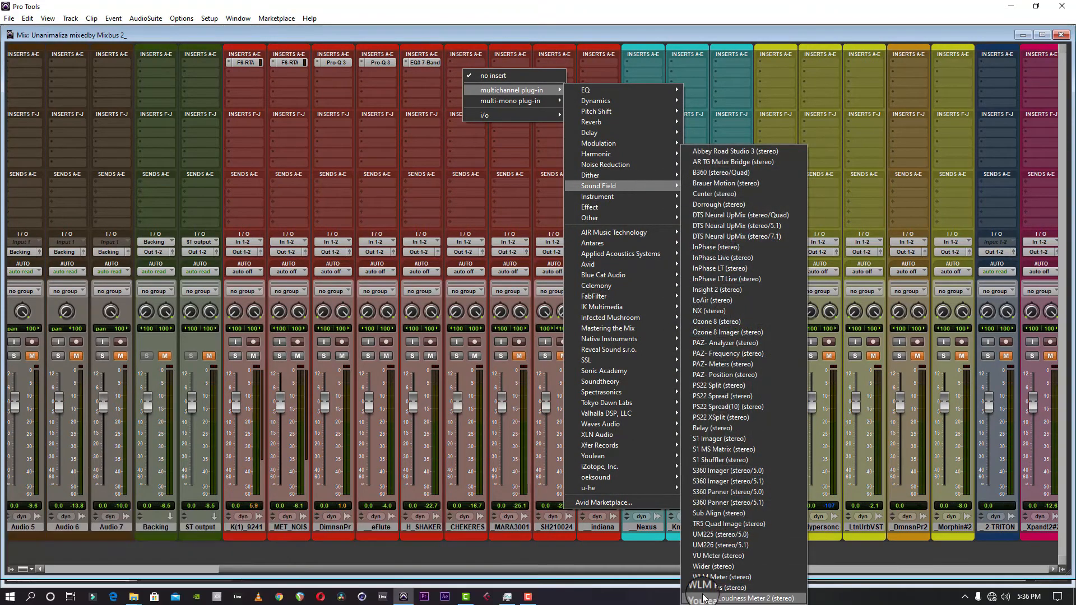
{"action": "left_click", "coordinate": [712, 577]}
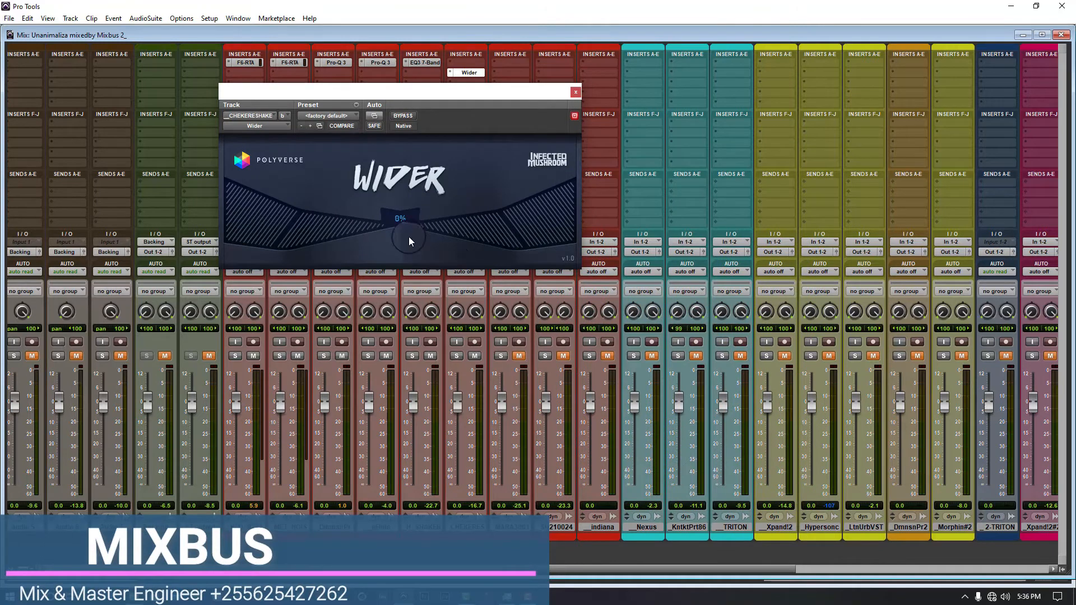
Raise Wider's stereo width on the CHEKERES track to 80% and close the plug-in.
{"action": "left_click_drag", "start_coordinate": [405, 219], "coordinate": [421, 176]}
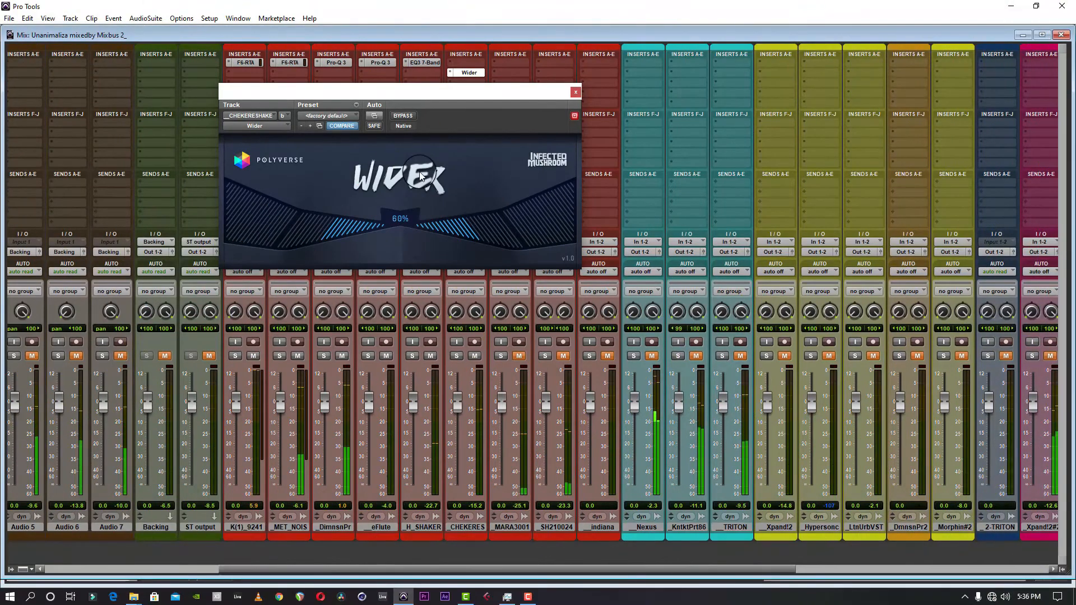
{"action": "left_click_drag", "start_coordinate": [392, 207], "coordinate": [394, 201]}
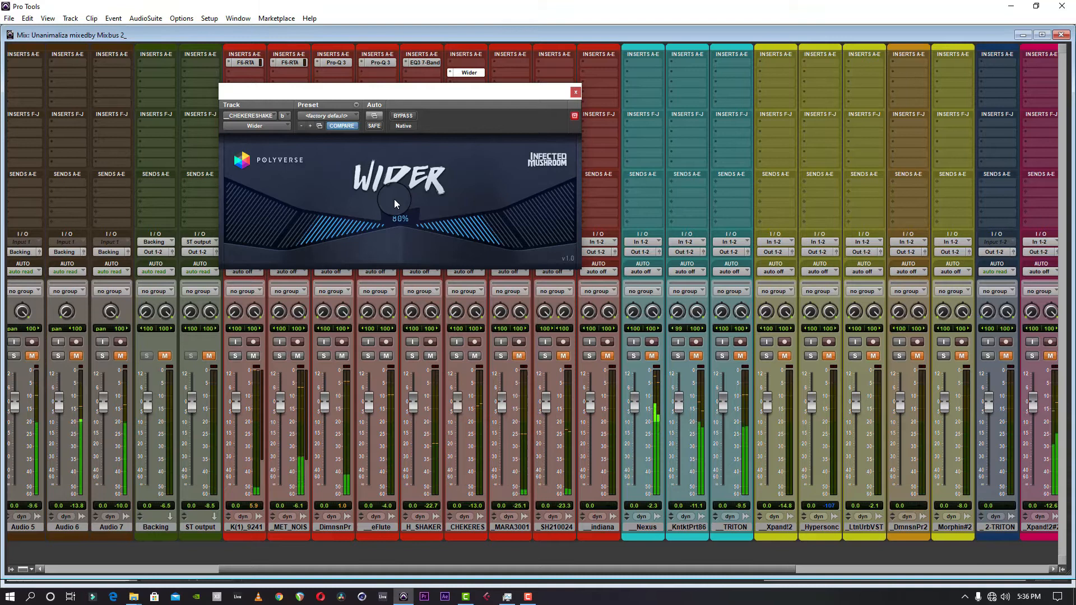
{"action": "left_click", "coordinate": [575, 92]}
Insert Avid's multichannel stereo Reverb One in the first insert slot of the CHEKERES track.
{"action": "left_click", "coordinate": [462, 63]}
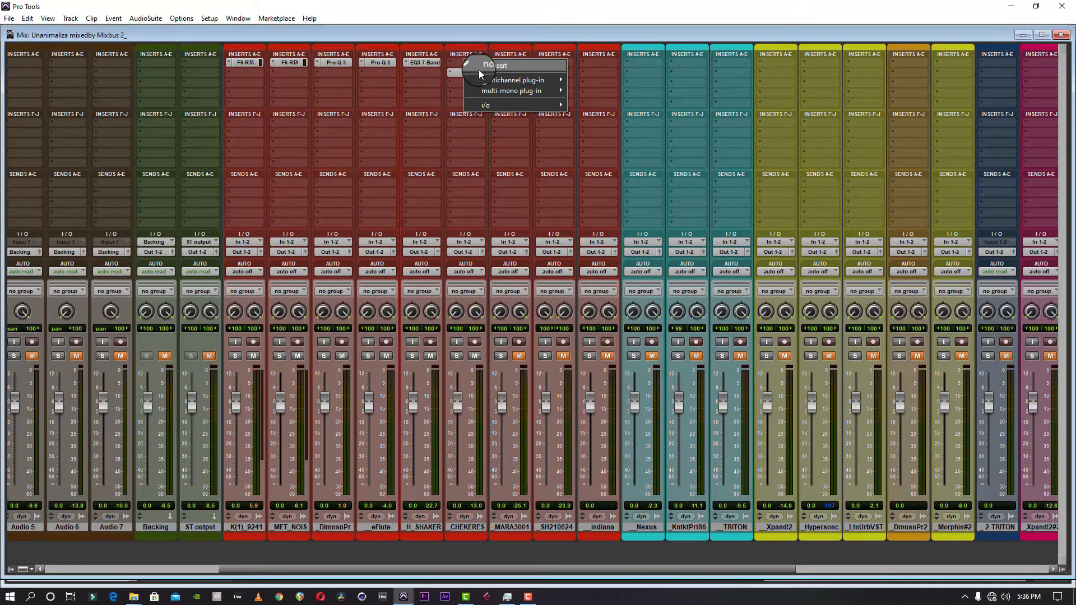
{"action": "mouse_move", "coordinate": [517, 81]}
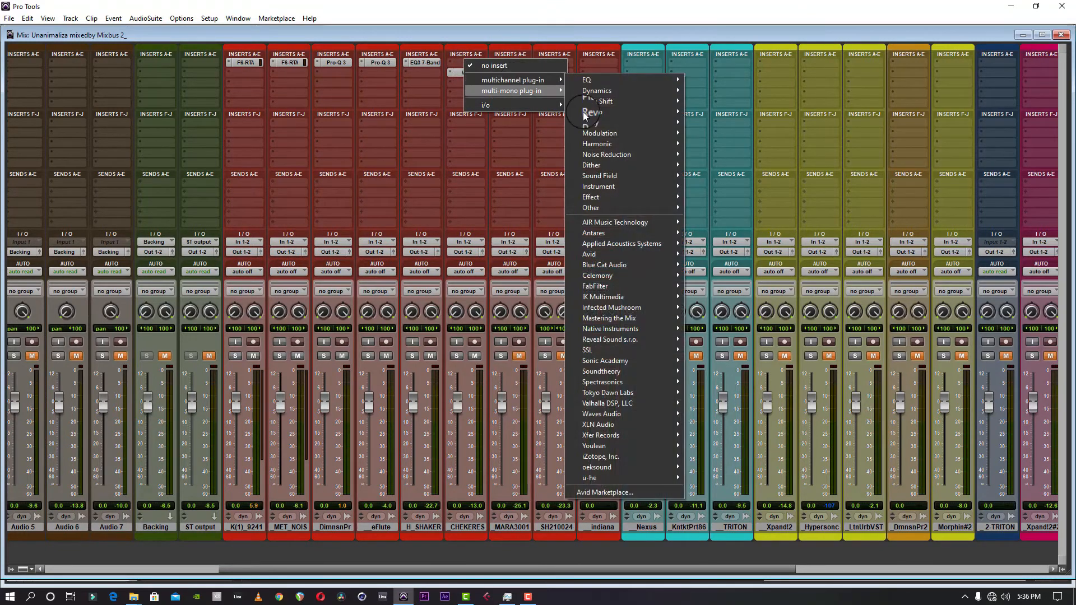
{"action": "mouse_move", "coordinate": [613, 319]}
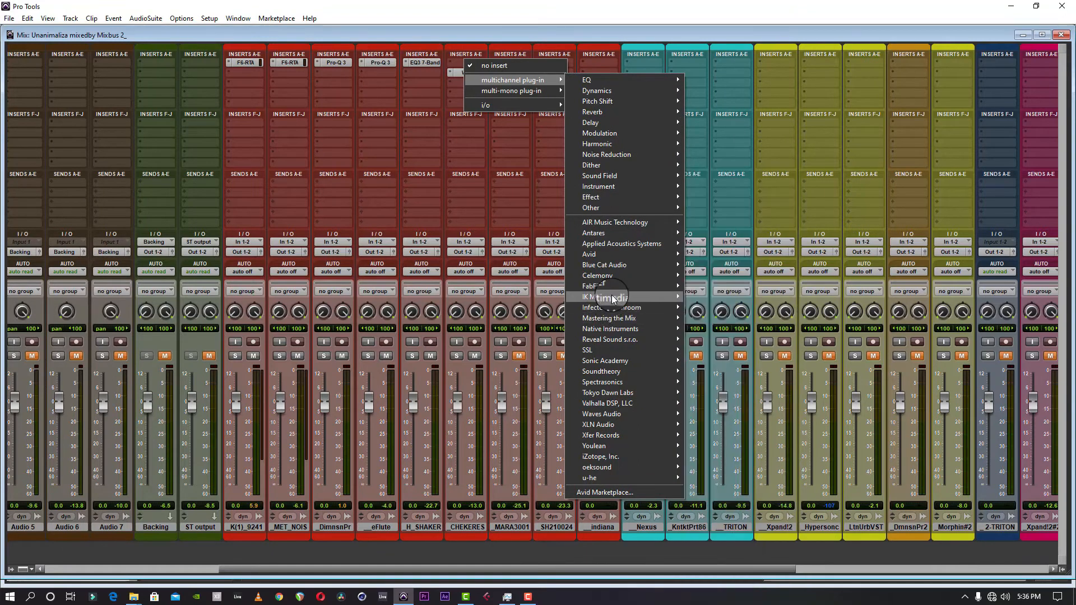
{"action": "mouse_move", "coordinate": [610, 291]}
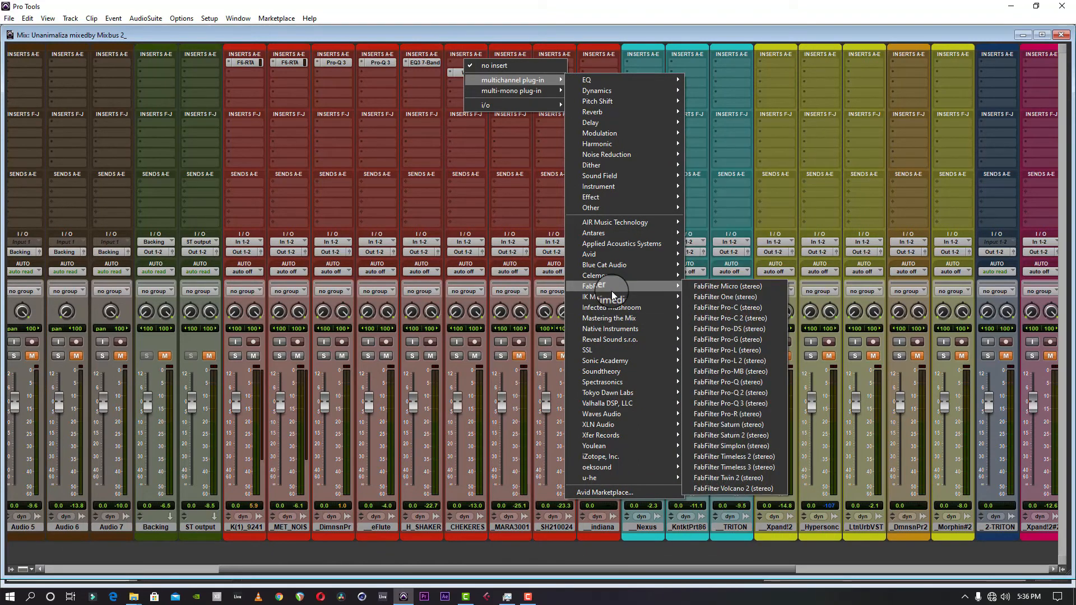
{"action": "mouse_move", "coordinate": [627, 201]}
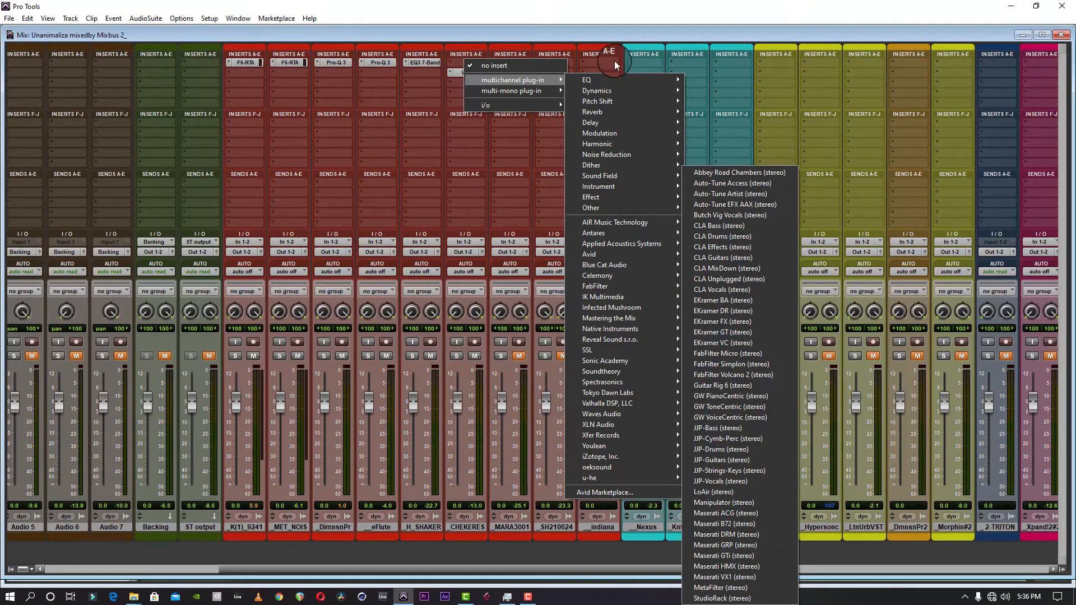
{"action": "mouse_move", "coordinate": [606, 117]}
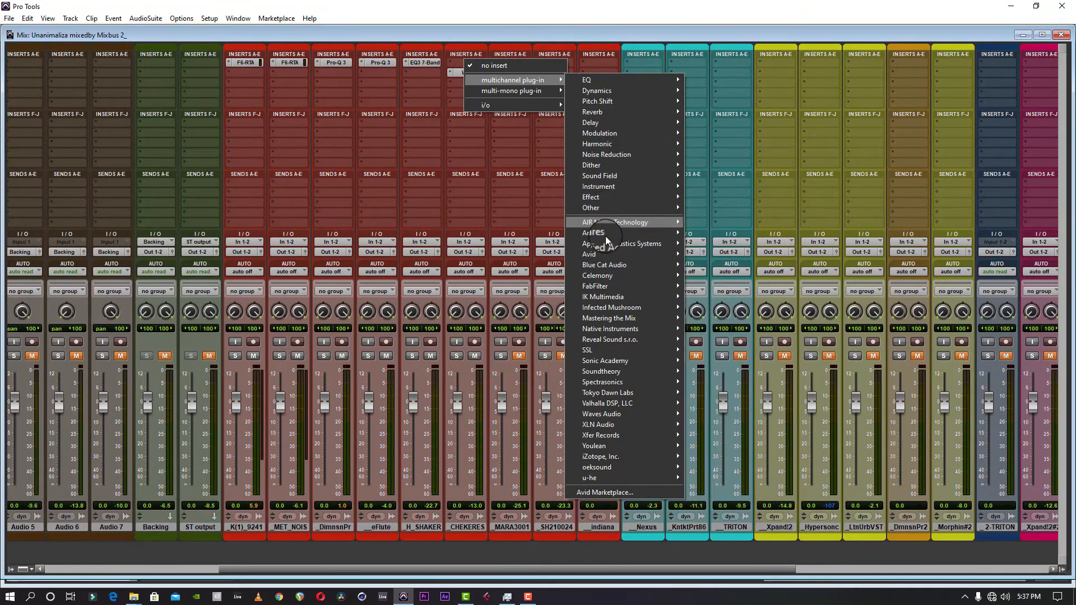
{"action": "mouse_move", "coordinate": [606, 242]}
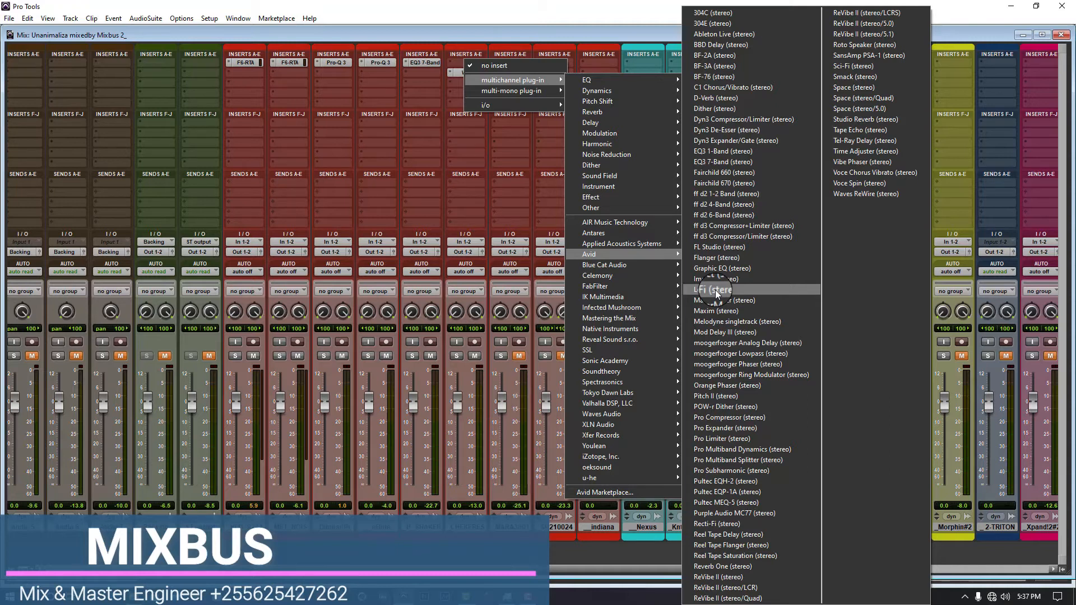
{"action": "left_click", "coordinate": [763, 566]}
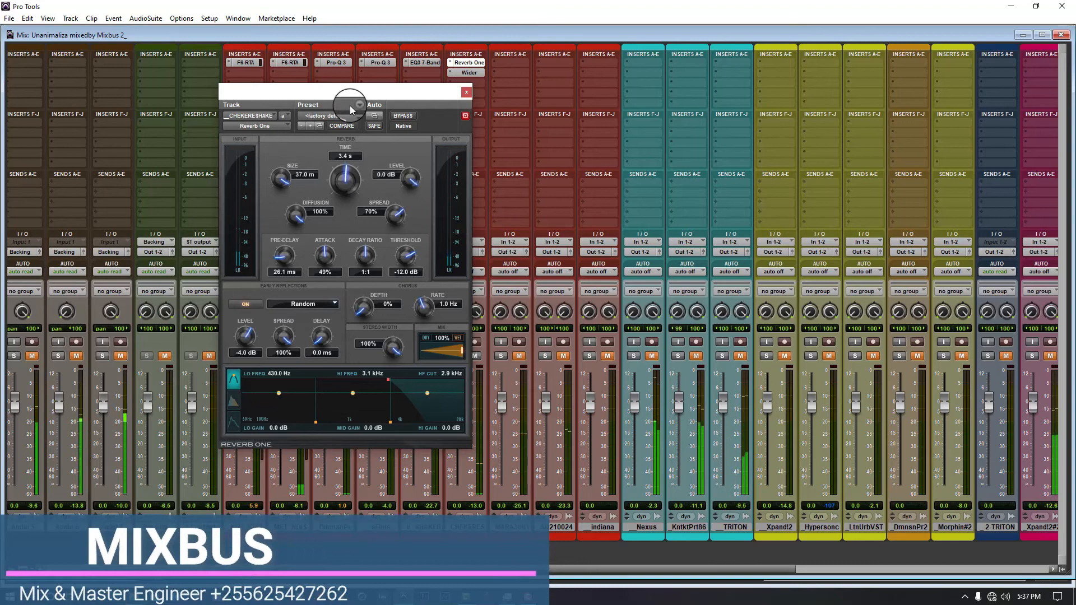
Lower Reverb One's wet/dry mix on the CHEKERES track to a small percentage during playback and close the plug-in.
{"action": "left_click_drag", "start_coordinate": [459, 357], "coordinate": [418, 351]}
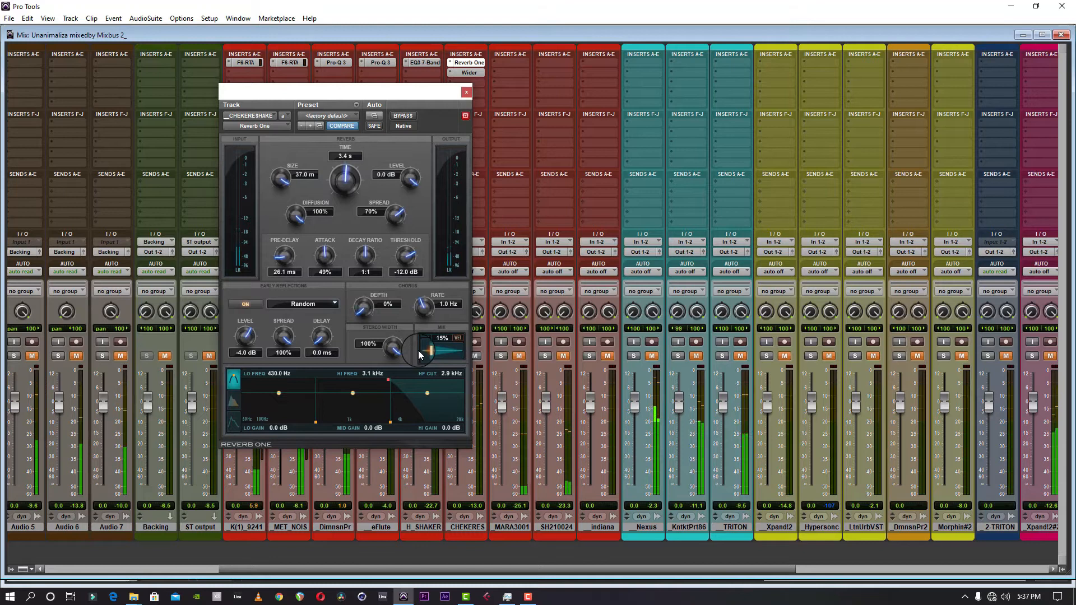
{"action": "mouse_move", "coordinate": [424, 353]}
{"action": "left_mouse_down"}
{"action": "mouse_move", "coordinate": [416, 351]}
{"action": "mouse_move", "coordinate": [425, 354]}
{"action": "left_mouse_up"}
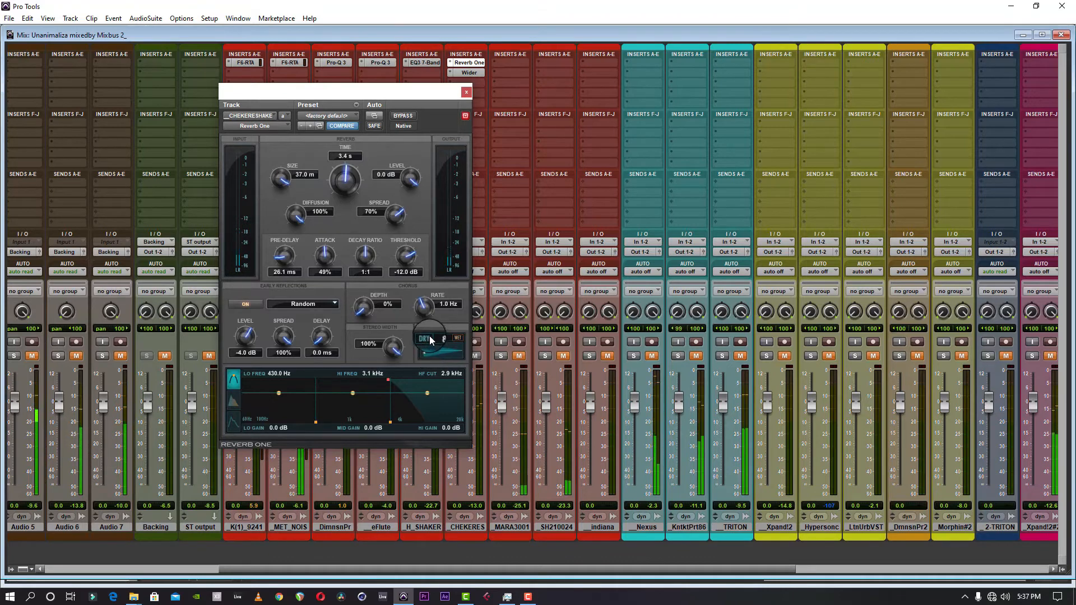
{"action": "left_click", "coordinate": [465, 92]}
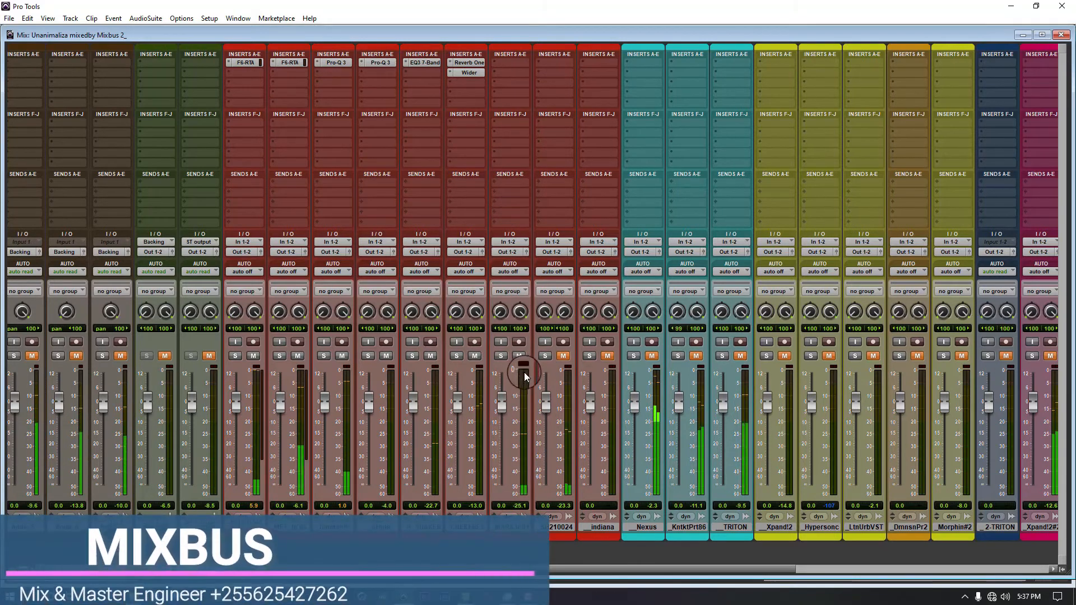
Unmute the SH210024 track, then copy Wider from CHEKERES to the second insert slot of MARA3001 and open it.
{"action": "left_click", "coordinate": [558, 359]}
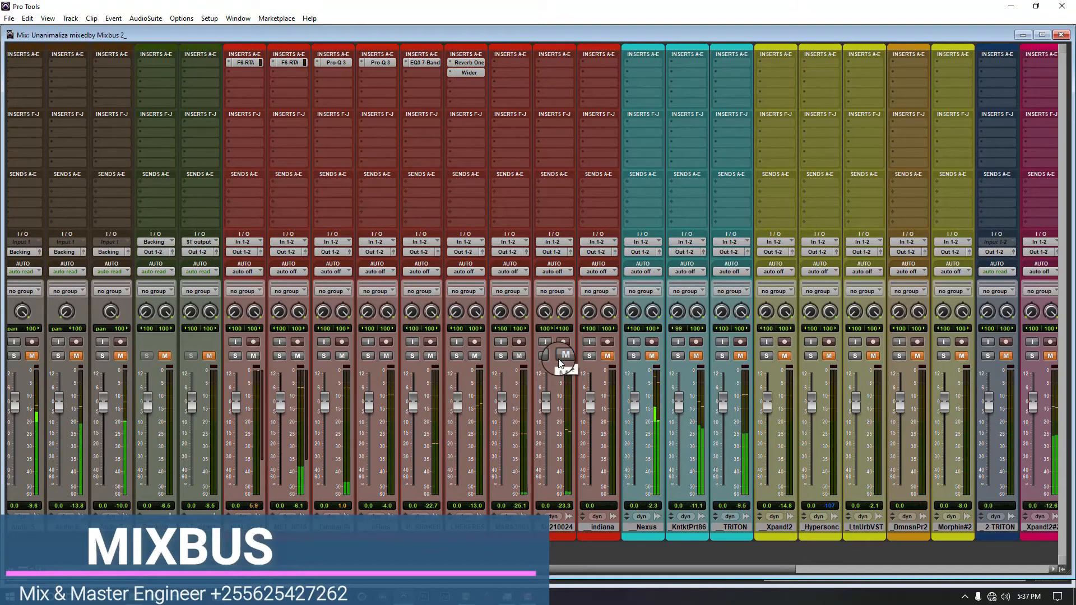
{"action": "mouse_move", "coordinate": [488, 74]}
{"action": "left_mouse_down"}
{"action": "mouse_move", "coordinate": [473, 74]}
{"action": "mouse_move", "coordinate": [505, 72]}
{"action": "left_mouse_up"}
{"action": "left_click", "coordinate": [506, 73]}
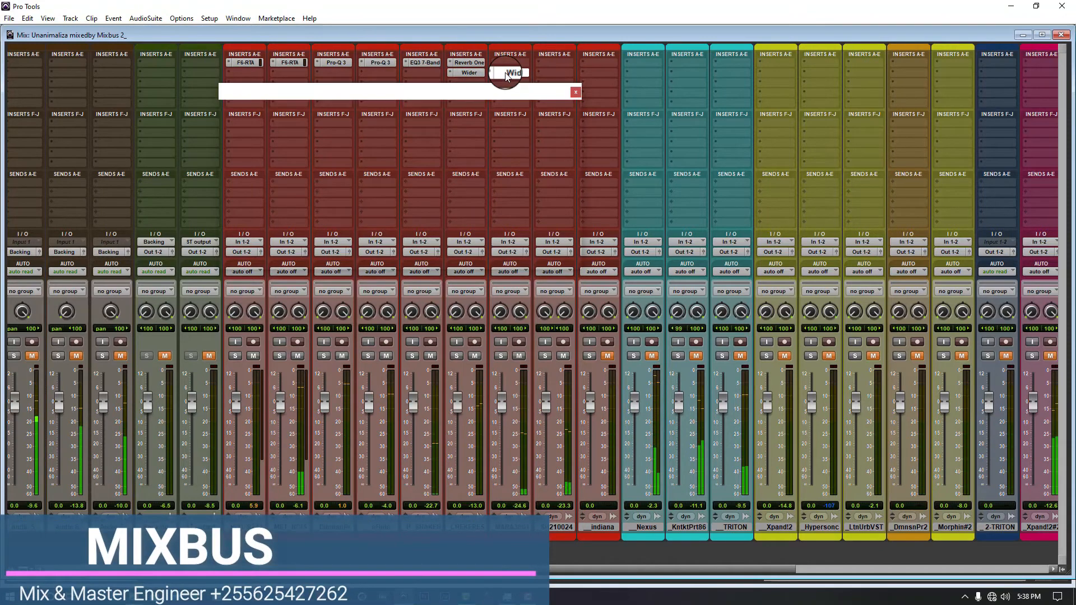
Set Wider's stereo width on the MARA3001 track to 100% and close the plug-in.
{"action": "left_click", "coordinate": [399, 220]}
{"action": "left_click_drag", "start_coordinate": [397, 217], "coordinate": [398, 210]}
{"action": "double_click", "coordinate": [398, 223]}
{"action": "type", "text": "10"}
{"action": "key", "text": "Return"}
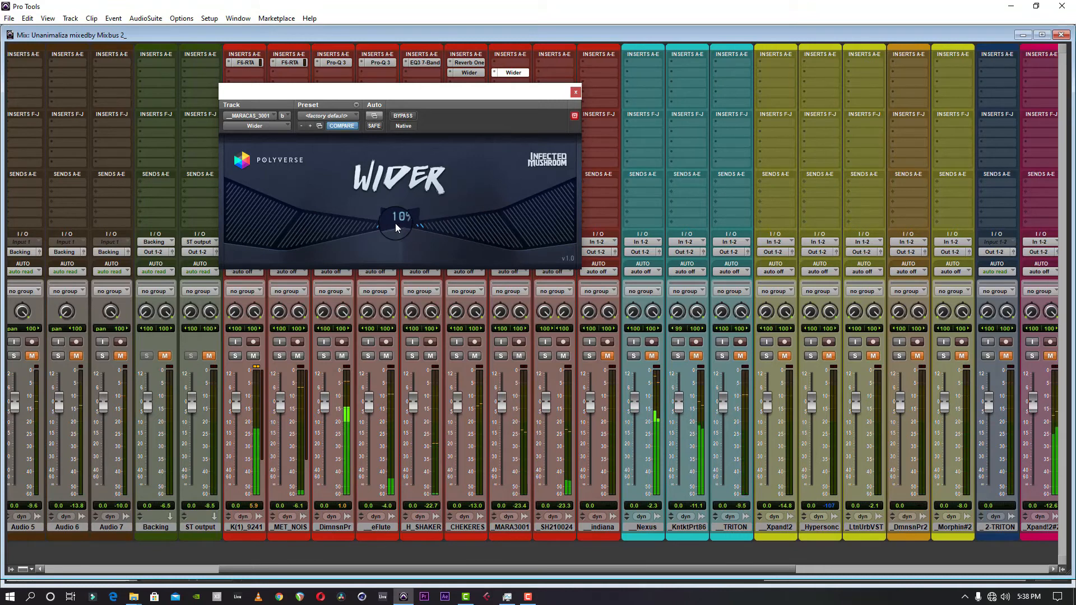
{"action": "double_click", "coordinate": [395, 223]}
{"action": "type", "text": "100"}
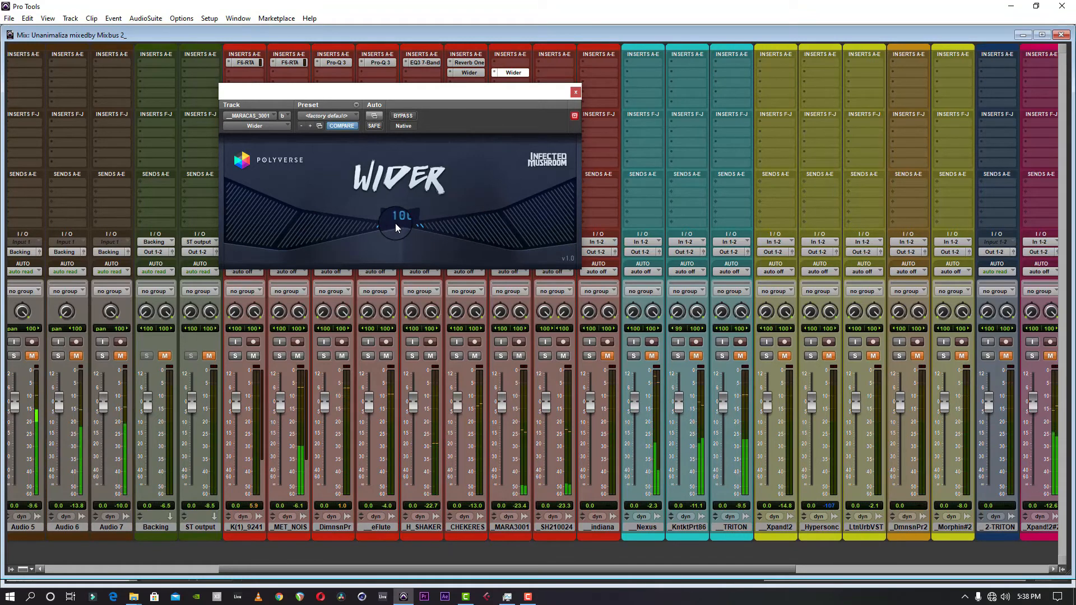
{"action": "key", "text": "Return"}
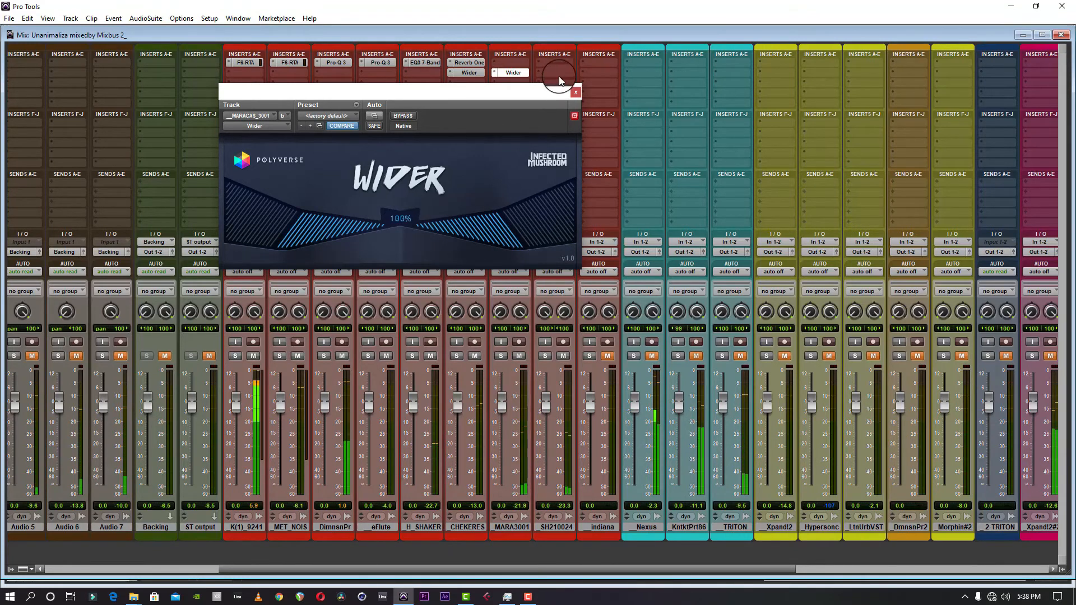
{"action": "left_click", "coordinate": [575, 91]}
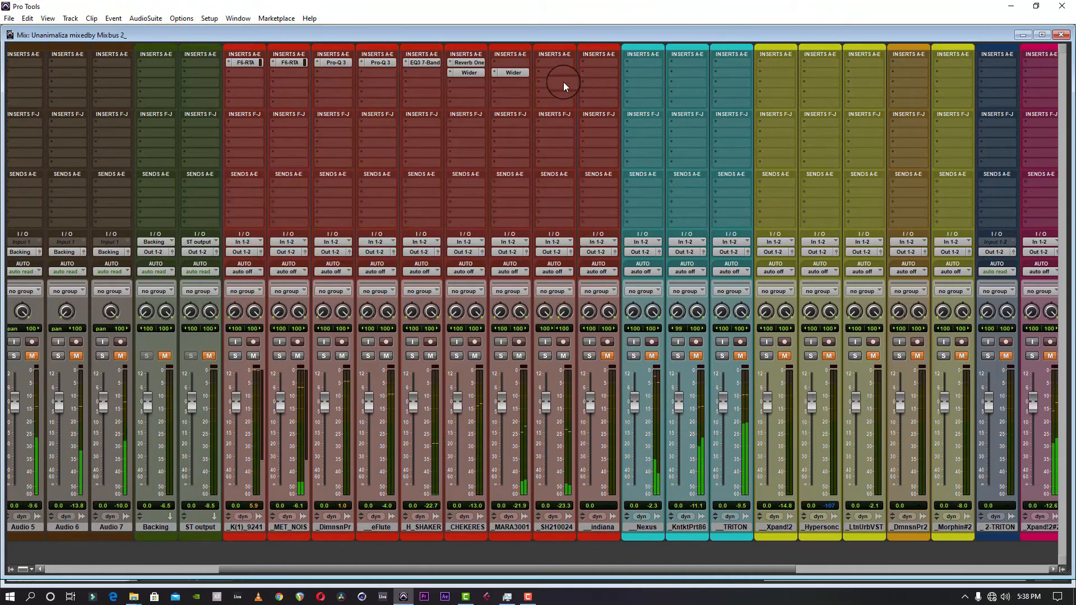
Copy Wider from MARA3001 to the second insert slot of SH210024, reduce its width to about 48%, and close it.
{"action": "left_click_drag", "start_coordinate": [500, 78], "coordinate": [572, 77]}
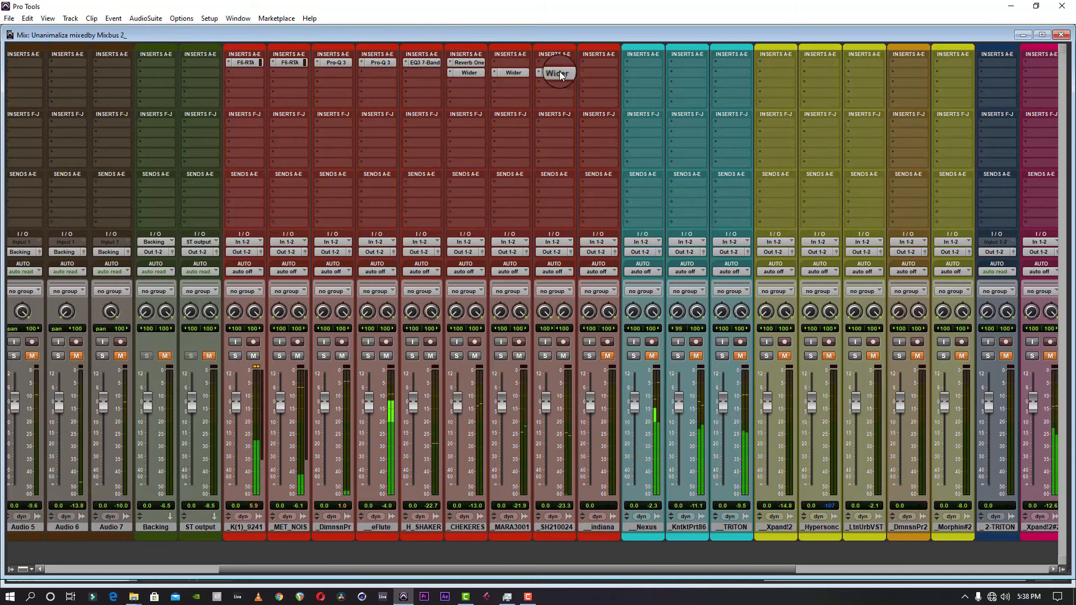
{"action": "left_click", "coordinate": [559, 71]}
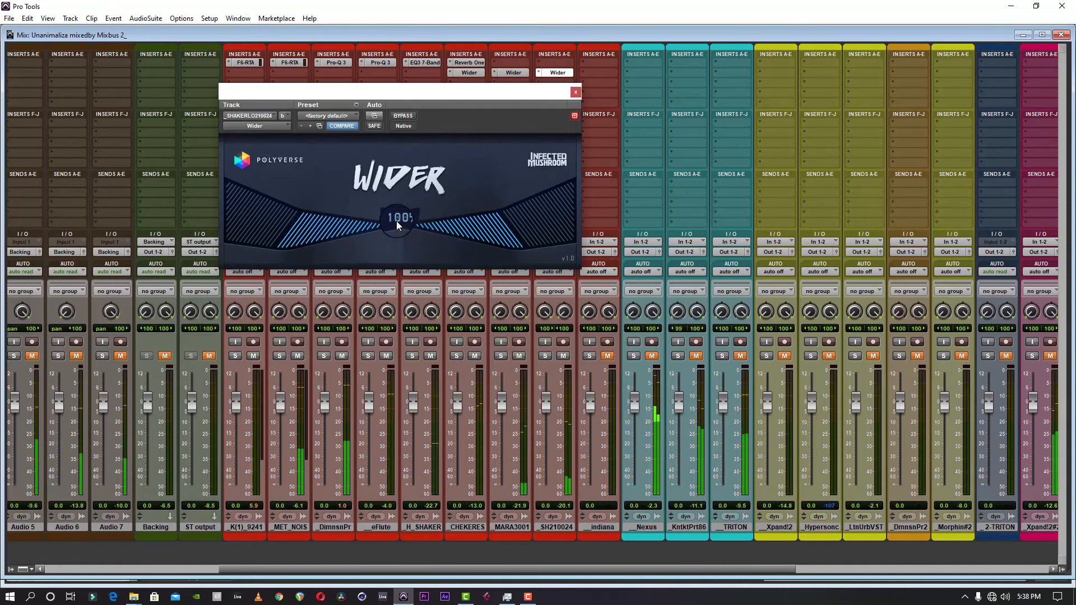
{"action": "left_click_drag", "start_coordinate": [396, 224], "coordinate": [392, 266]}
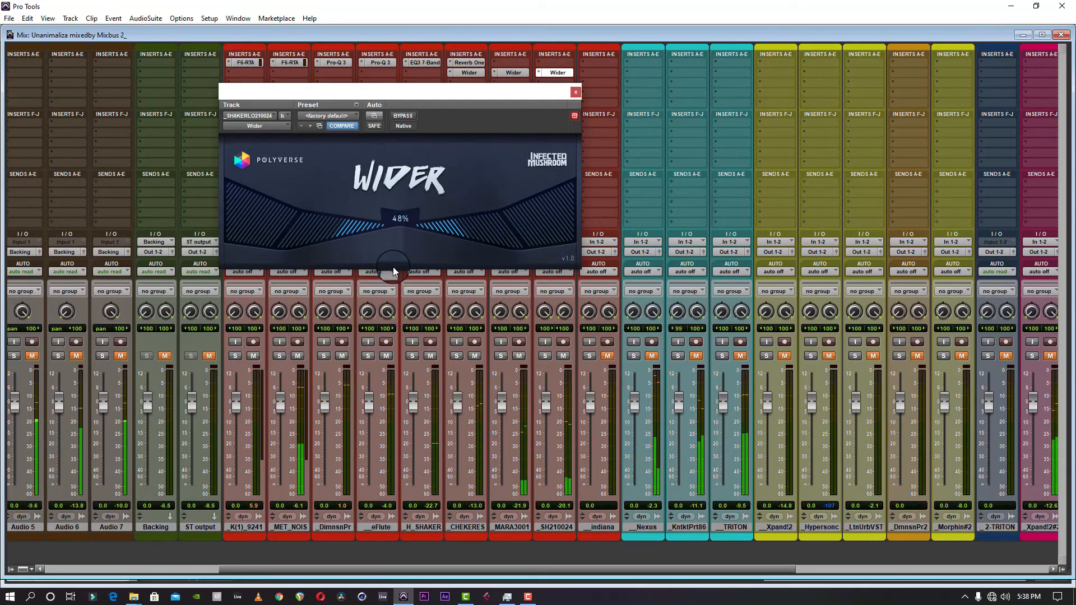
{"action": "left_click", "coordinate": [573, 92]}
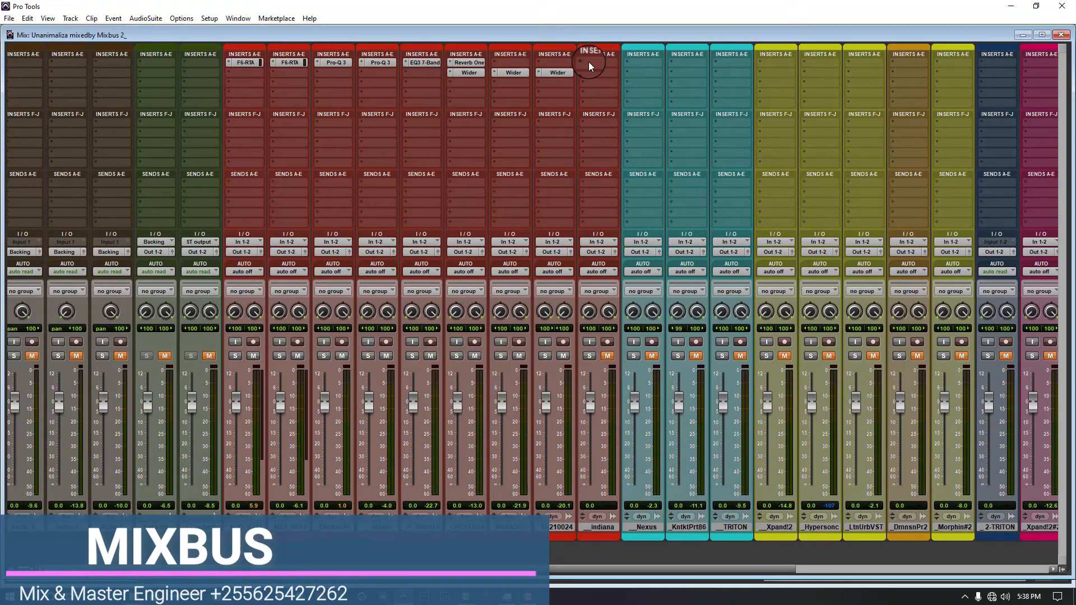
Unmute the indiana track.
{"action": "left_click", "coordinate": [607, 356]}
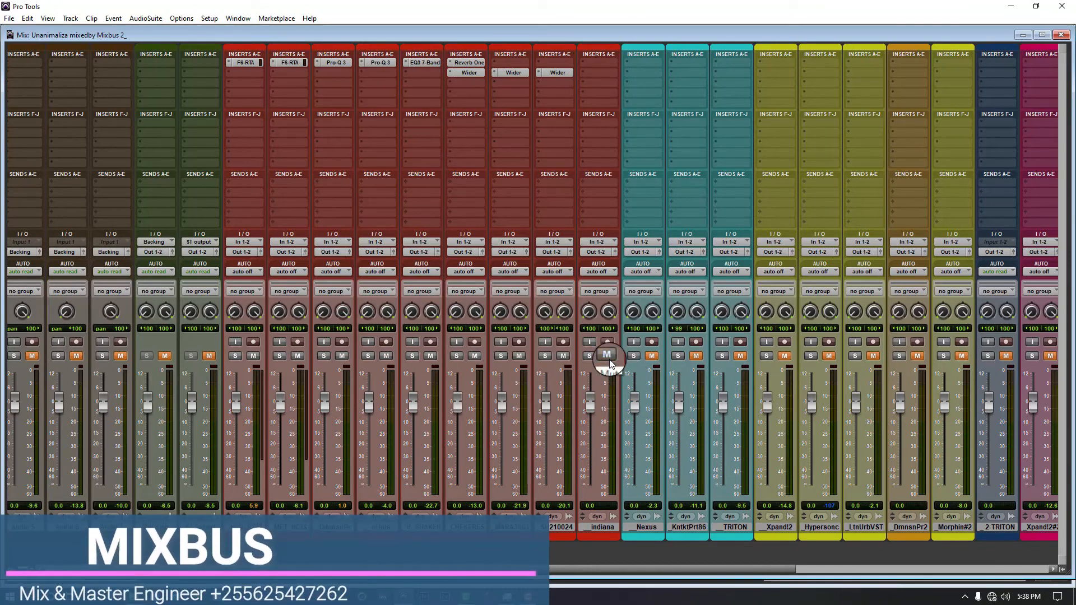